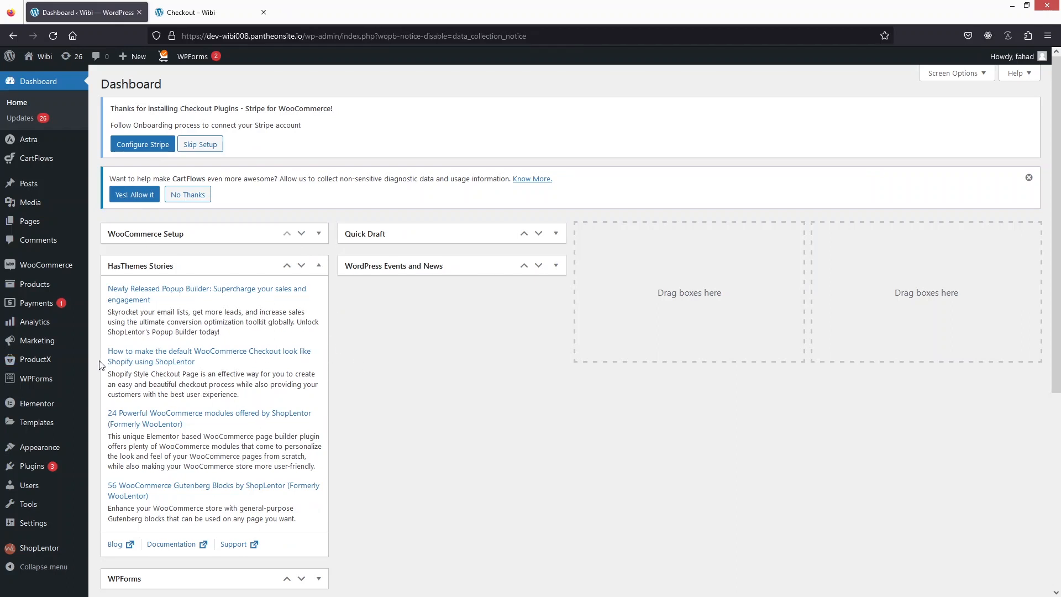
Search the directory of new plugins for "funnelkit funnel"
mouse_move(43, 458)
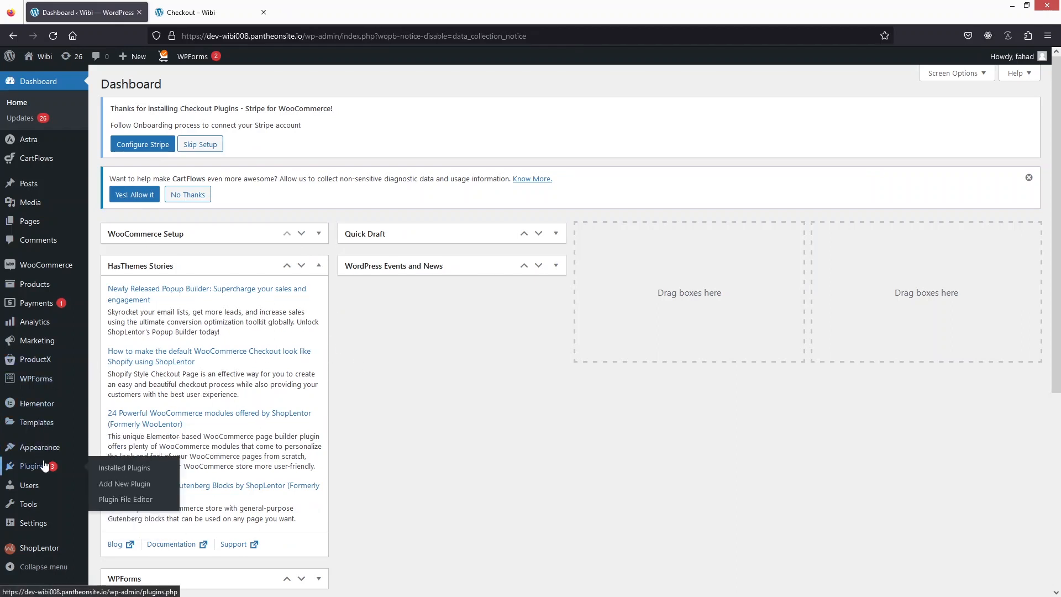
left_click(138, 485)
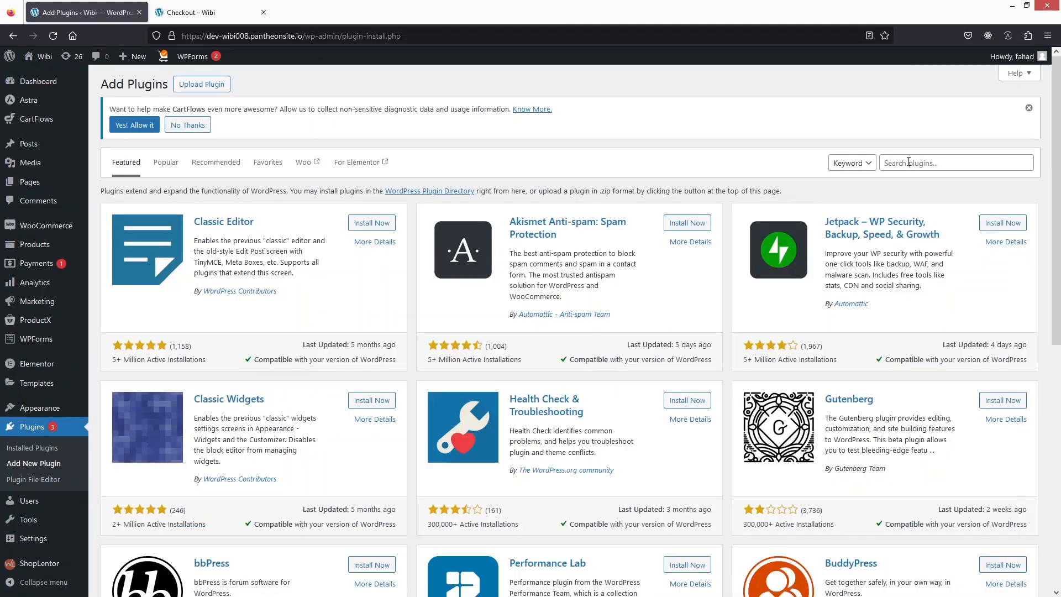
left_click(909, 162)
type("funnelkit funnel")
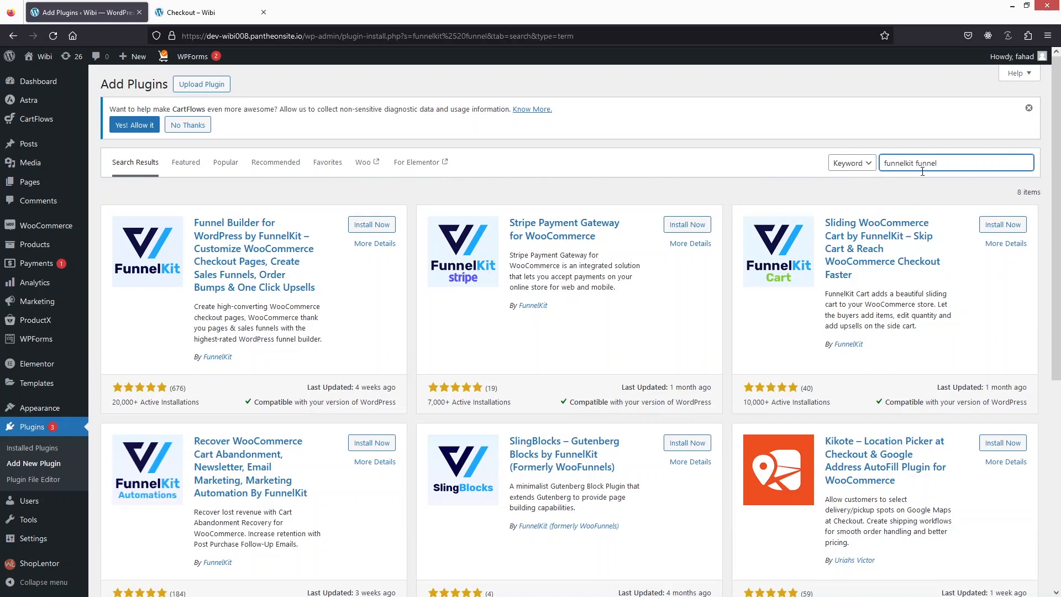
Install and activate the Funnel Builder for WordPress by FunnelKit plugin
left_click(347, 296)
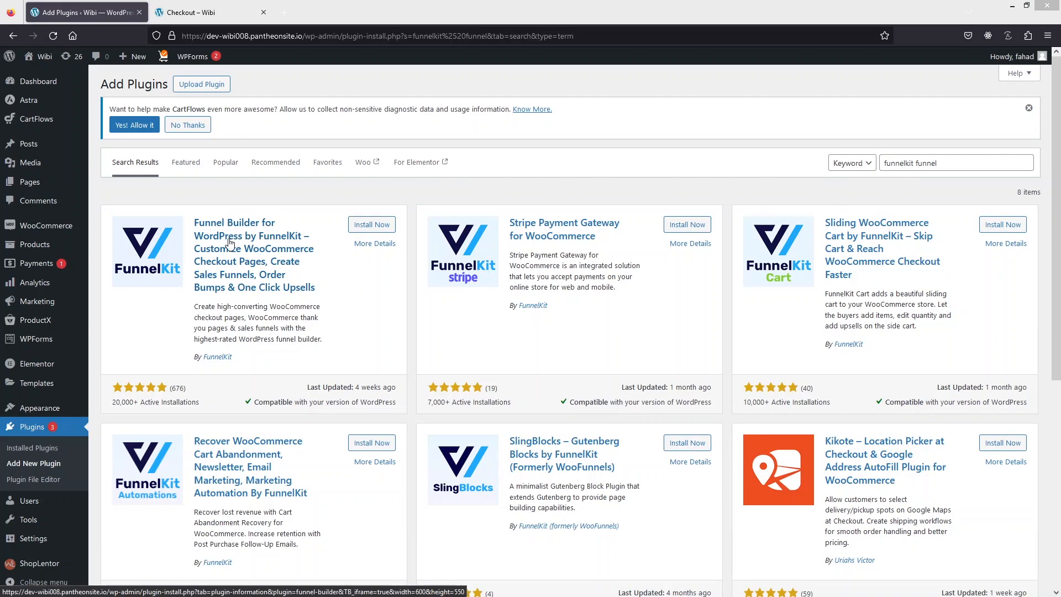
left_click(365, 226)
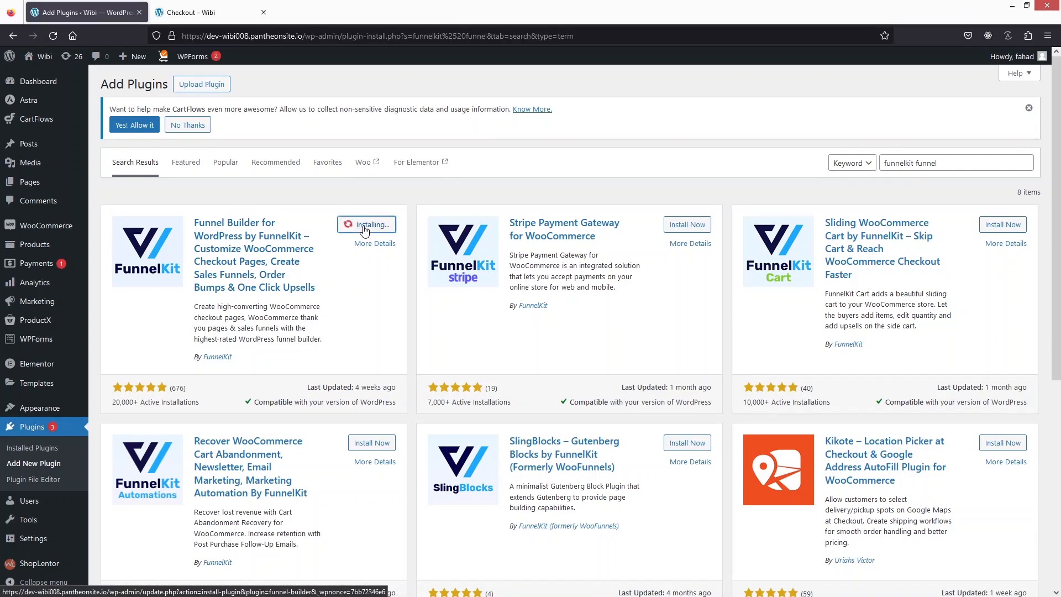
left_click(371, 225)
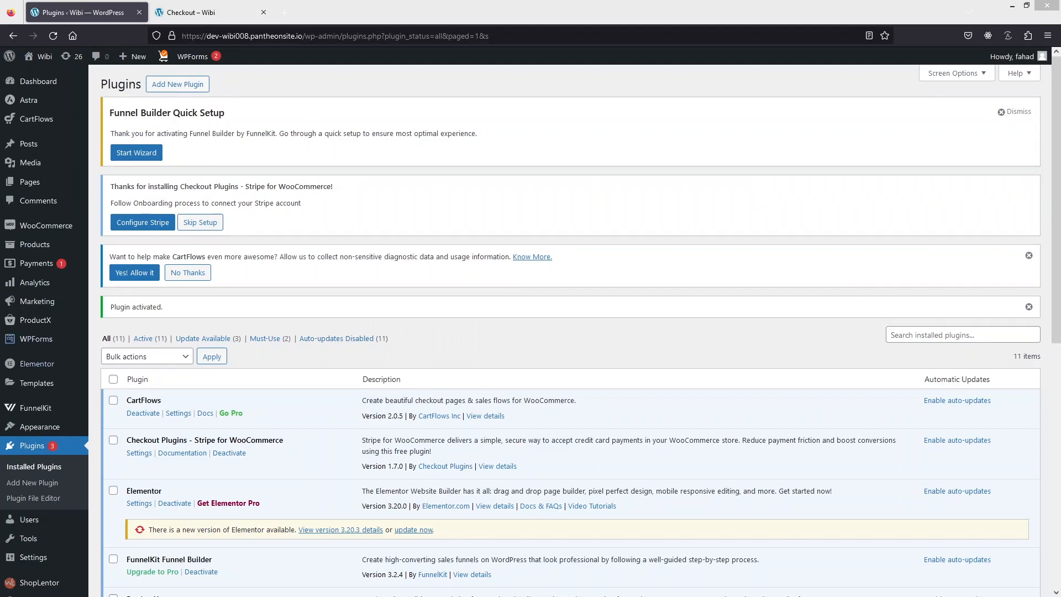
Start creating a store checkout in FunnelKit and preview the Livewire Elementor template
left_click(50, 412)
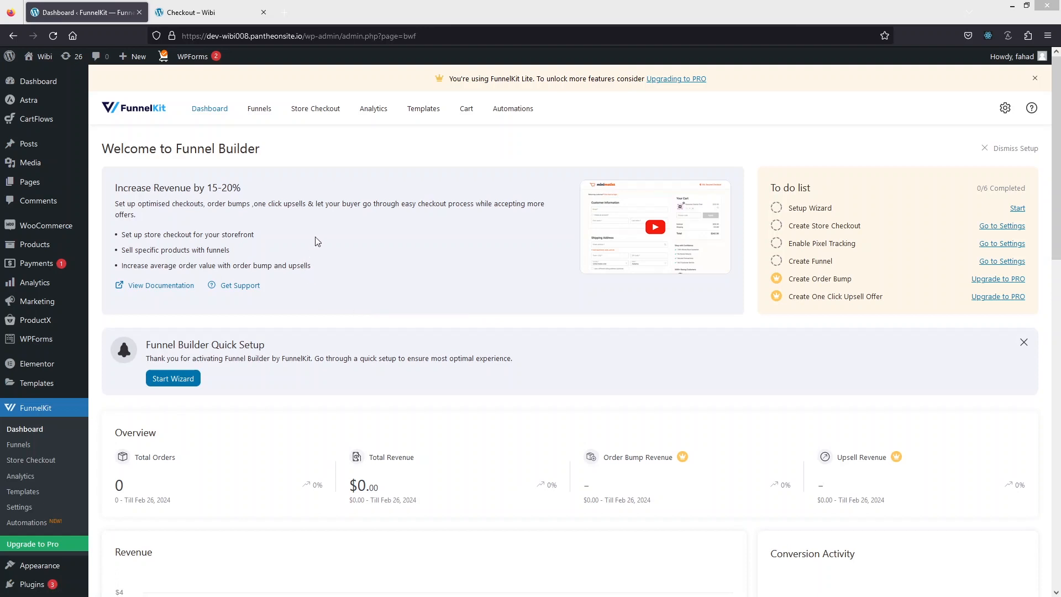
left_click(311, 115)
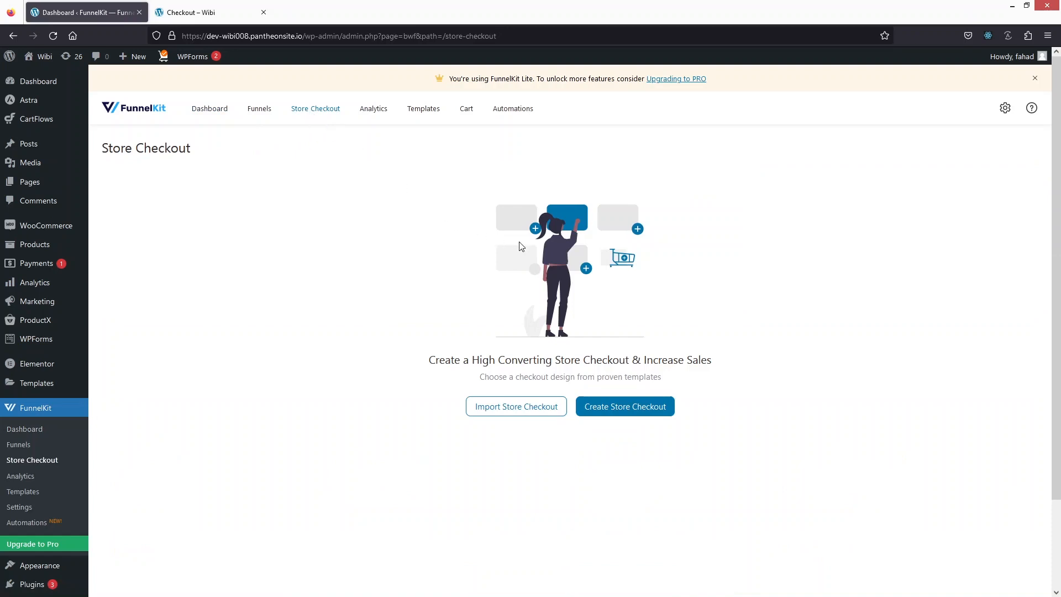
scroll(524, 264, "down", 2)
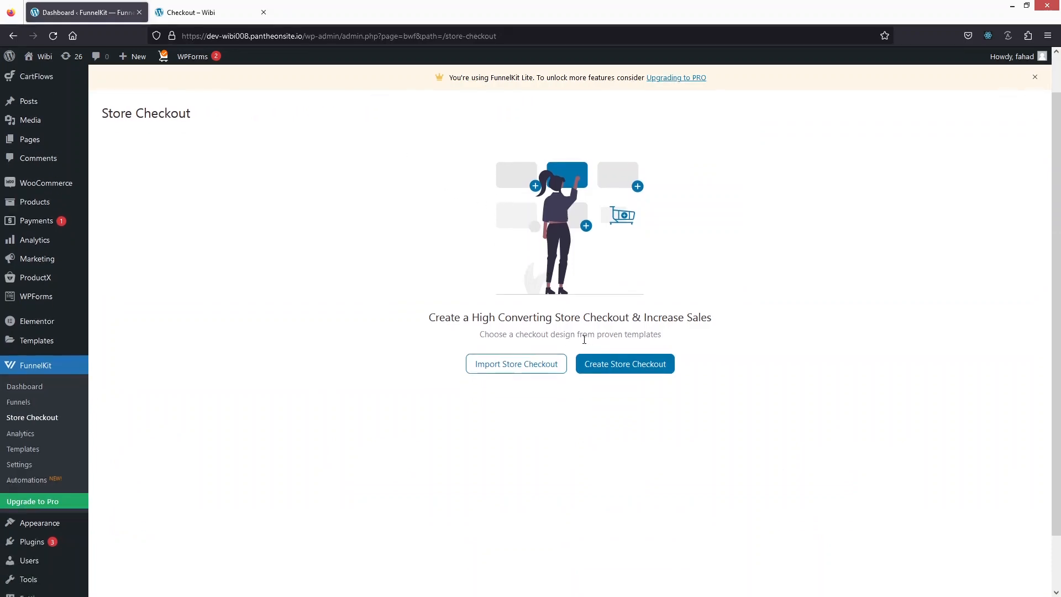
left_click(612, 359)
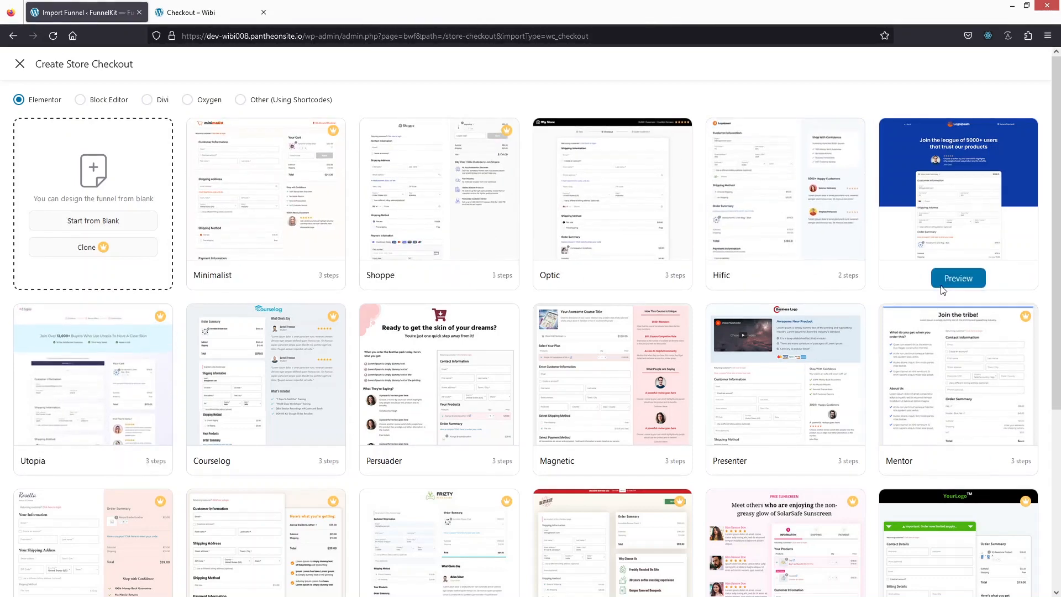
left_click(943, 276)
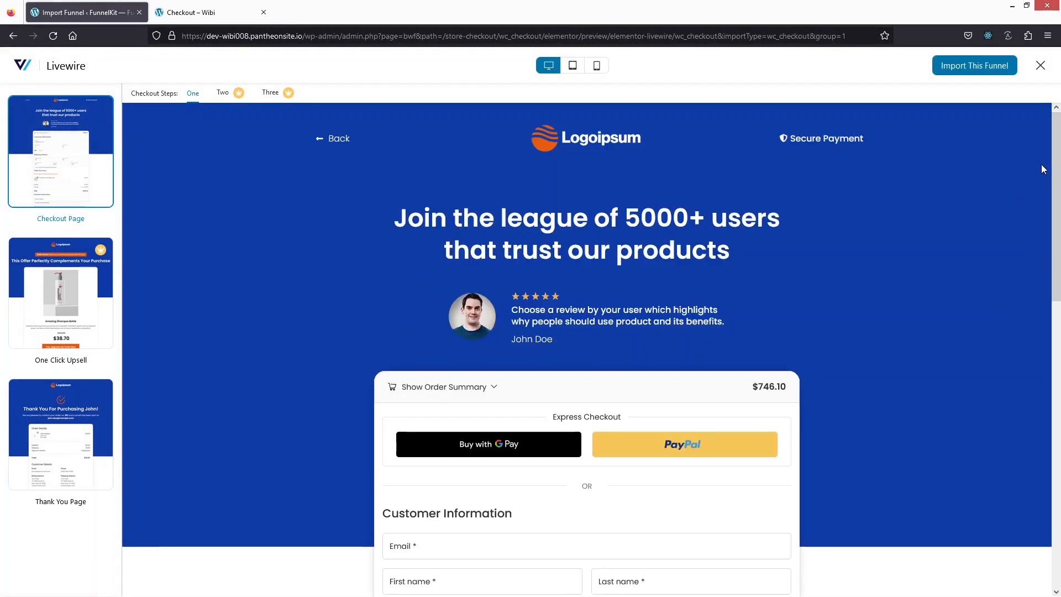
Examine the Livewire template's checkout step variants, One Click Upsell page and Thank You page, ending on the one-step Checkout Page
mouse_move(1055, 164)
left_mouse_down()
mouse_move(1055, 411)
mouse_move(1045, 159)
left_mouse_up()
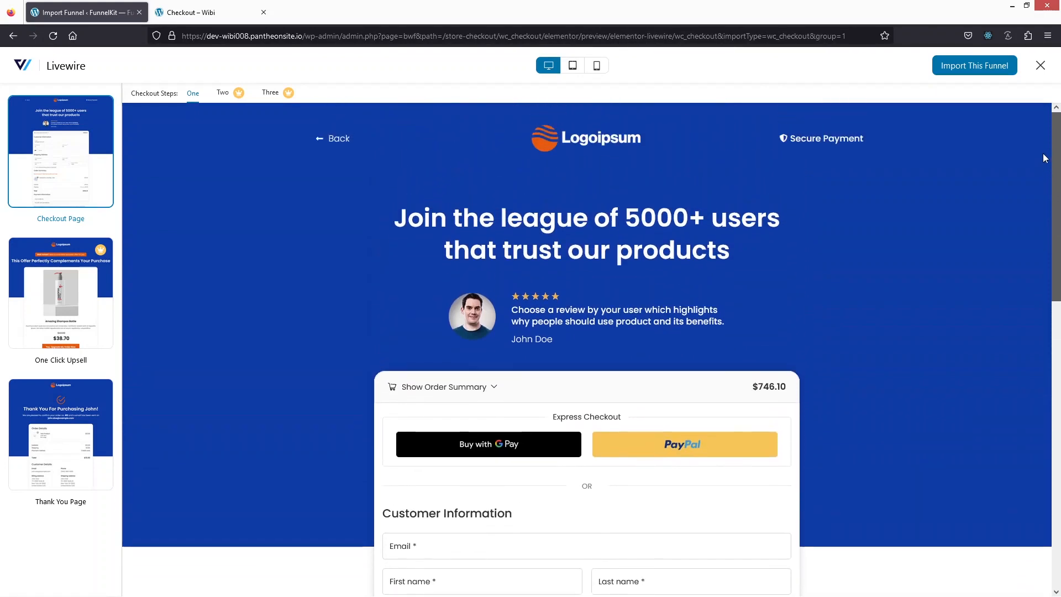
left_click(221, 94)
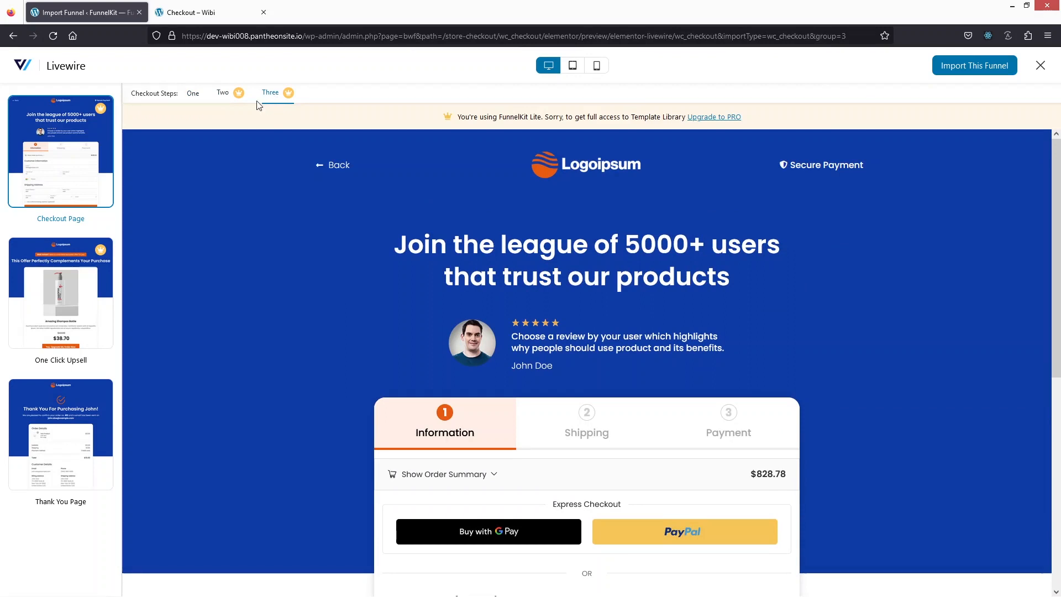
left_click(194, 95)
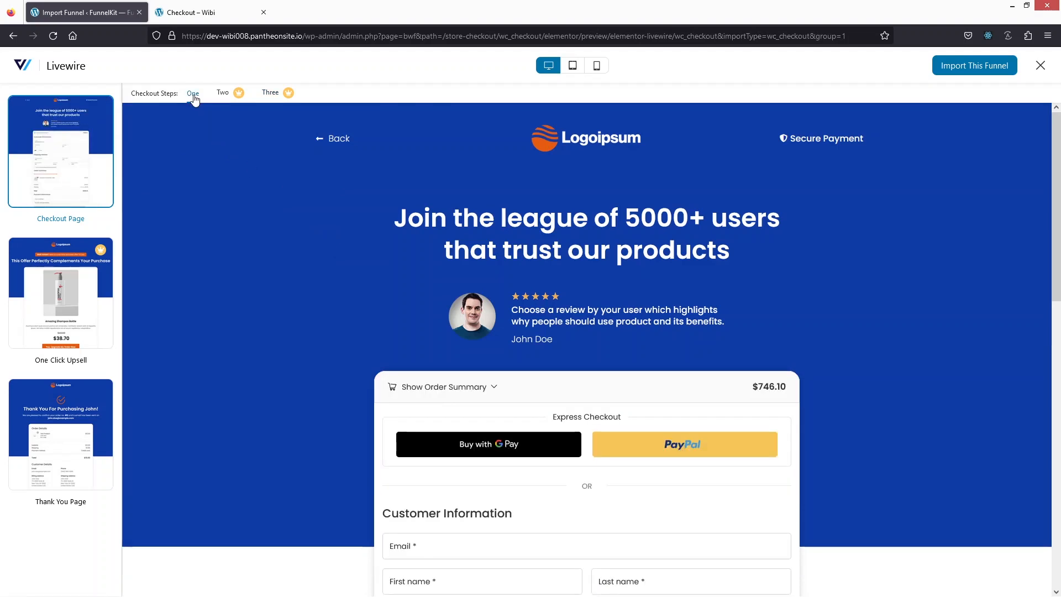
left_click(48, 272)
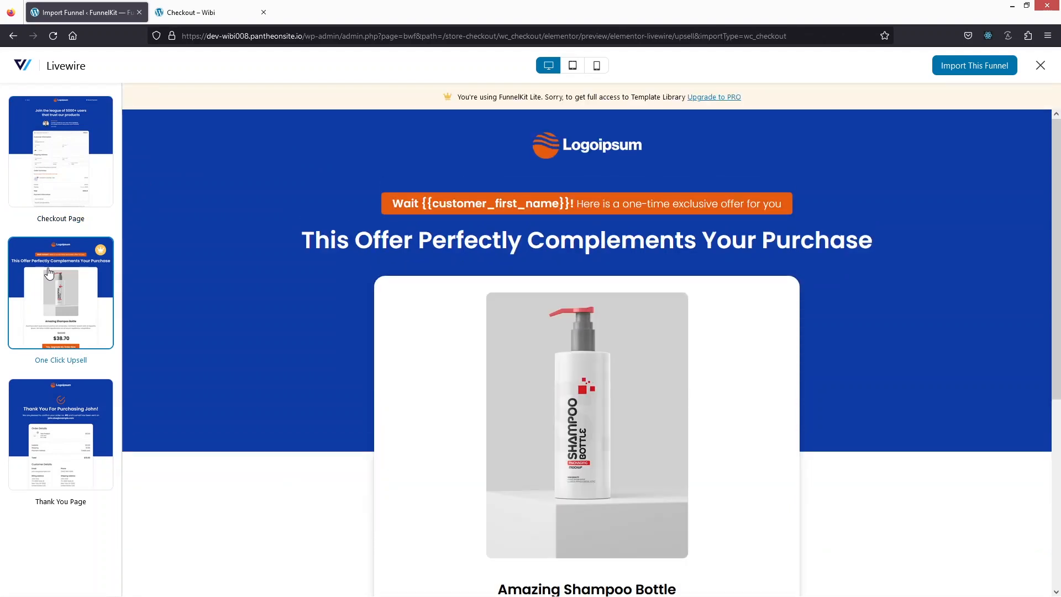
left_click(49, 403)
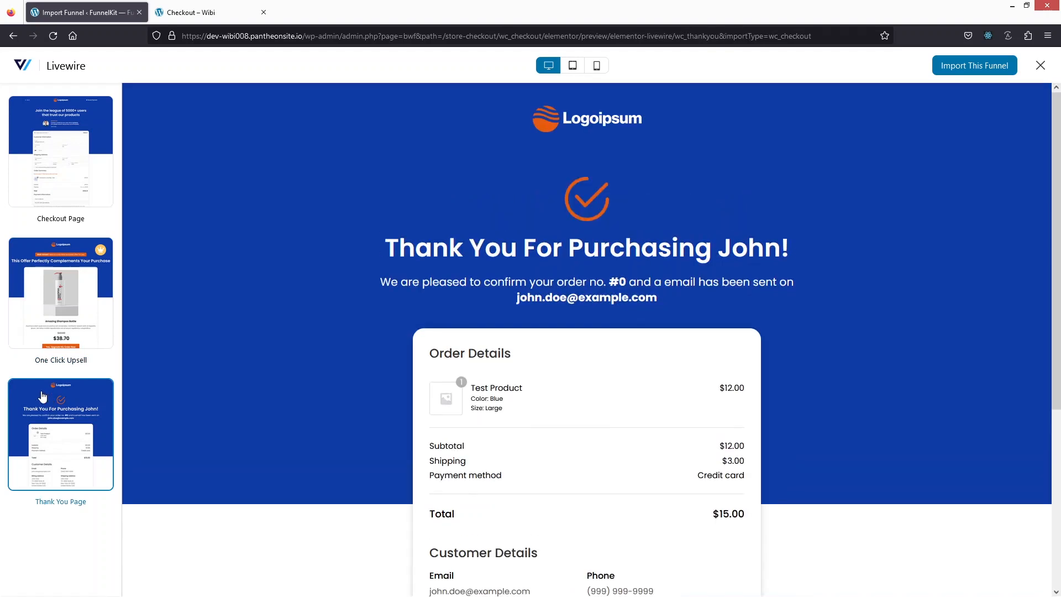
left_click(50, 177)
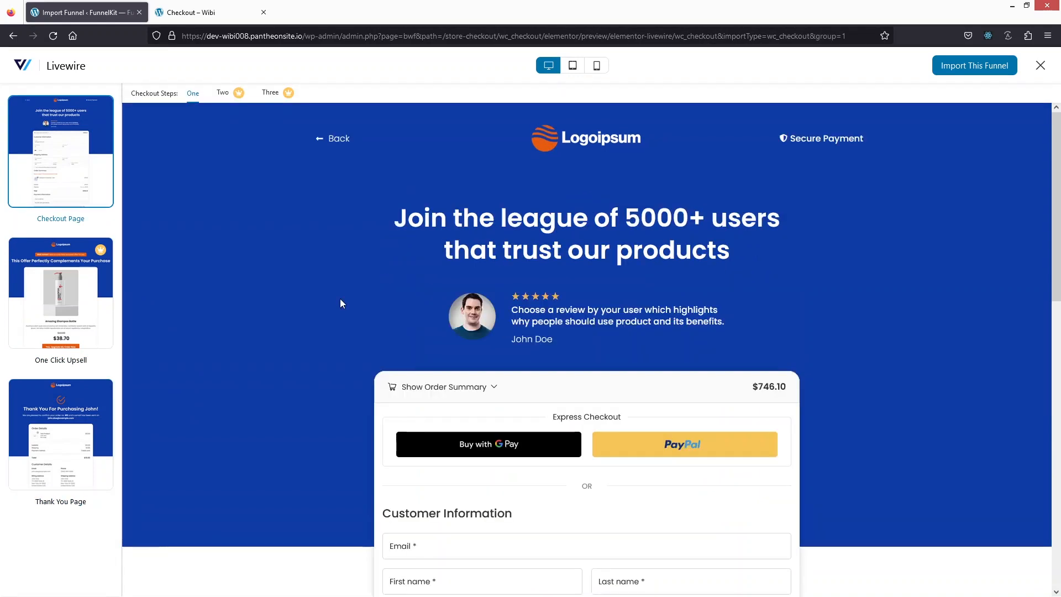
Preview the checkout template at mobile and tablet sizes and return to the desktop view
left_click(597, 66)
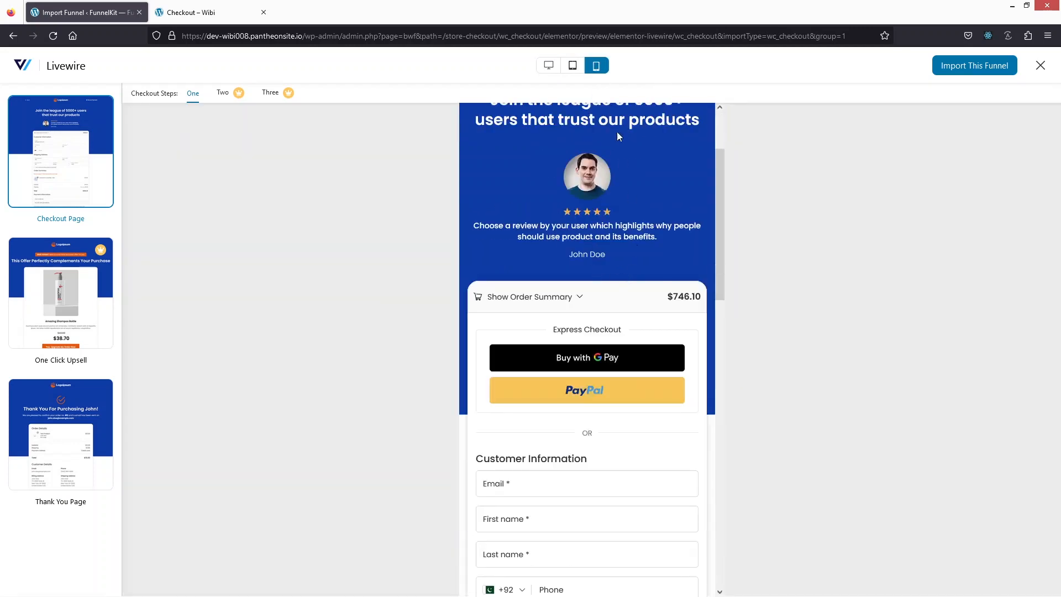
left_click(572, 66)
scroll(476, 223, "up", 5)
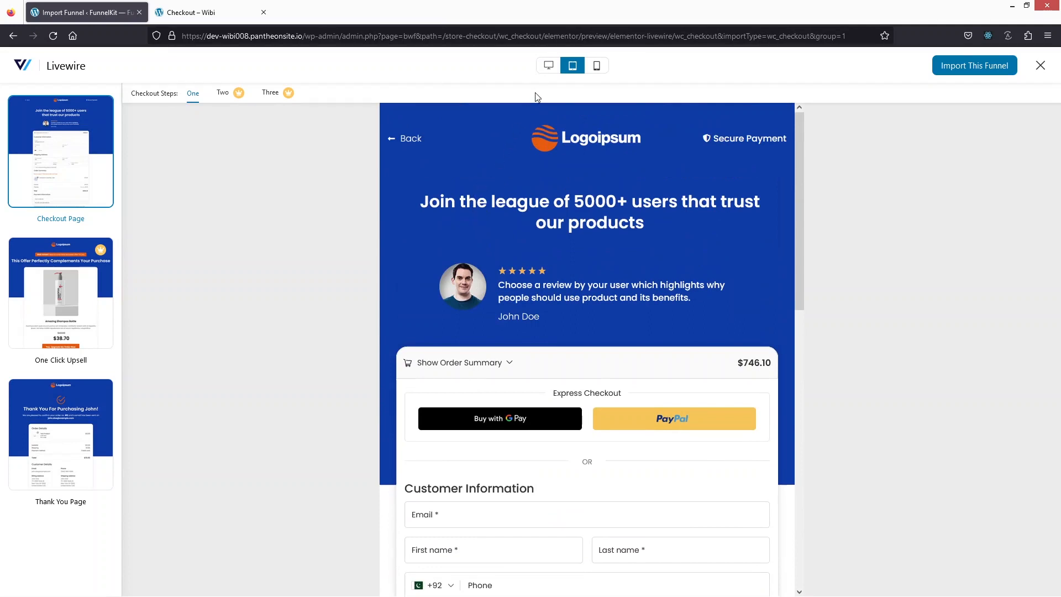
left_click(549, 65)
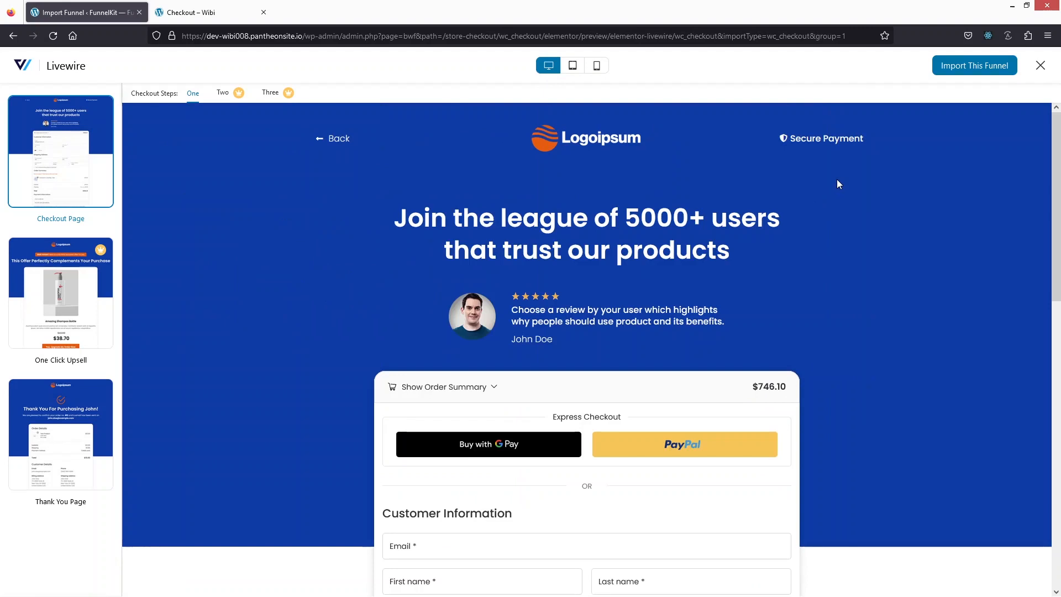
Import the Livewire funnel as a store checkout named "checkout" and enable it for the store
left_click(967, 69)
type("ch")
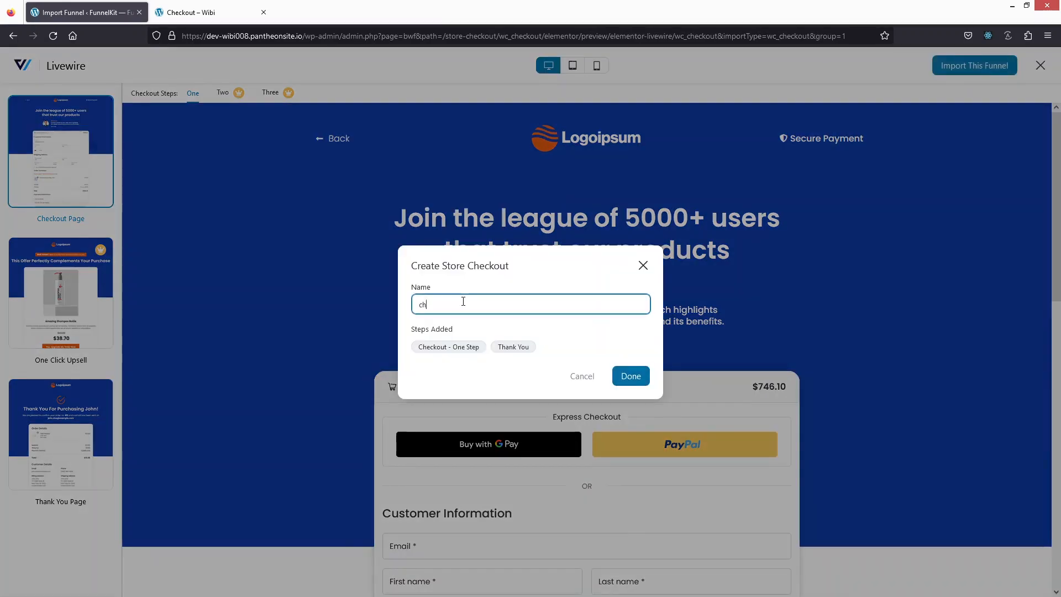
type("eckout")
left_click(642, 379)
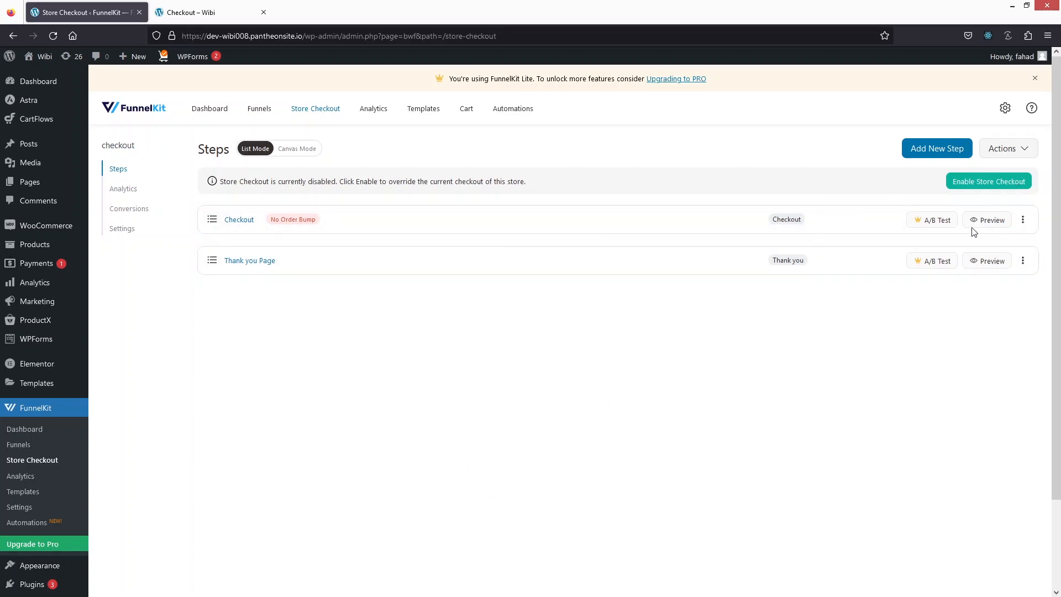
left_click(979, 188)
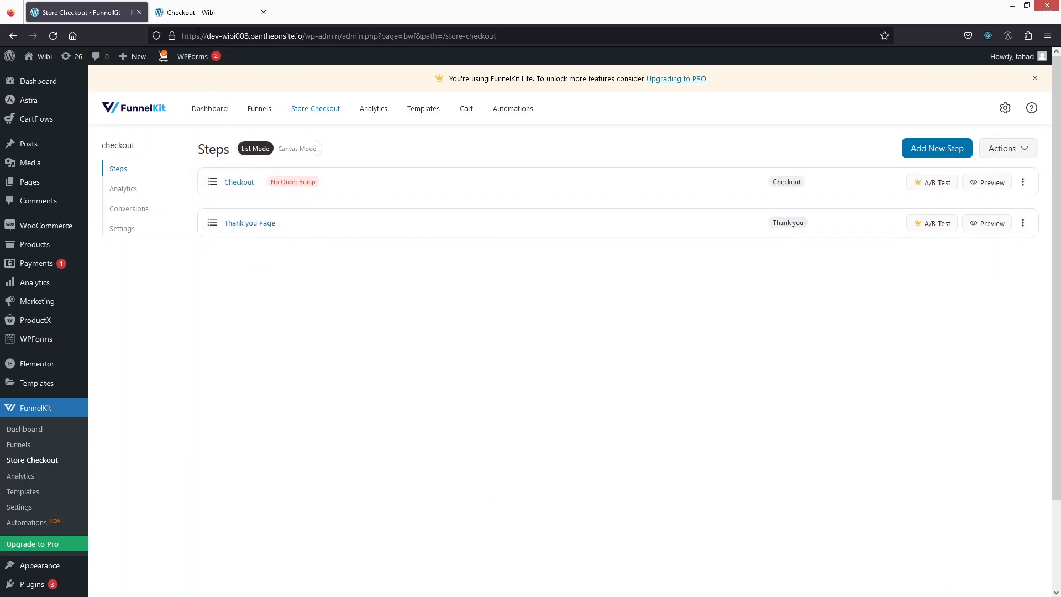
Reload the live Checkout page and examine its headline, customer fields, order summary and payment section
left_click(193, 12)
left_click(53, 36)
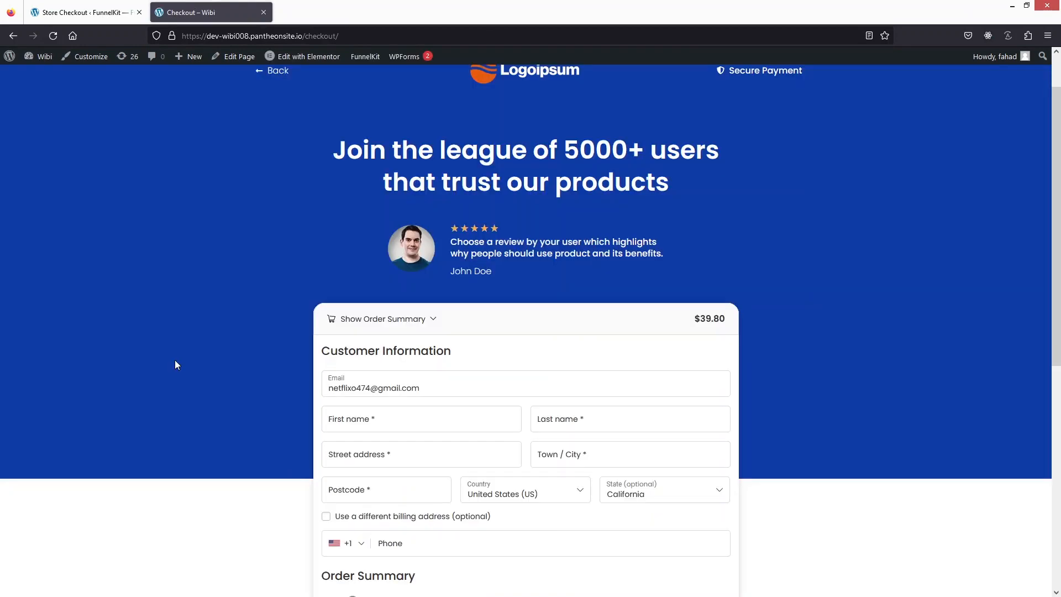
scroll(182, 360, "down", 5)
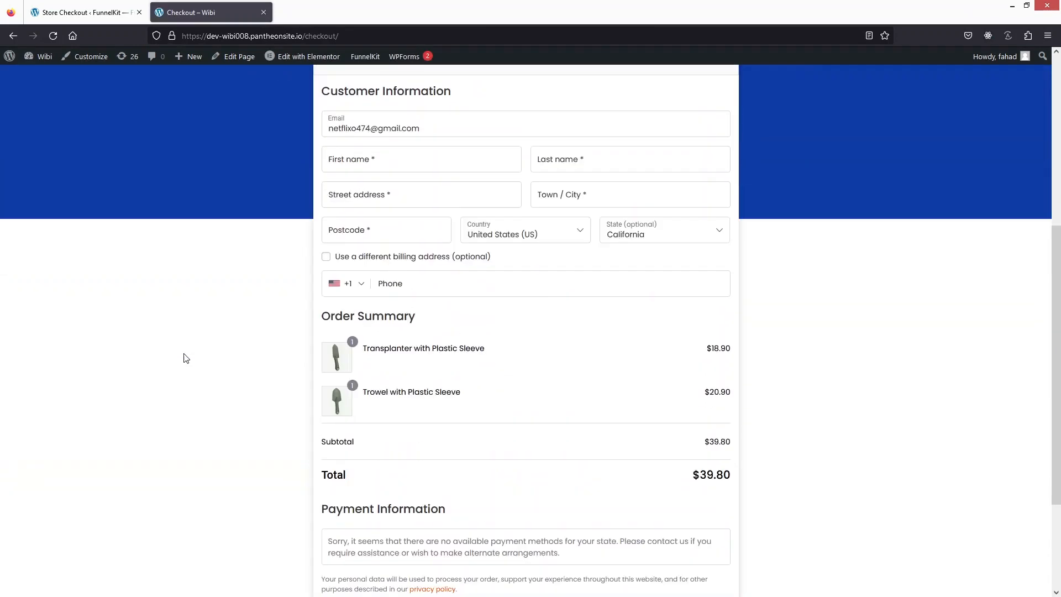
scroll(314, 289, "up", 6)
left_click_drag(342, 203, 591, 268)
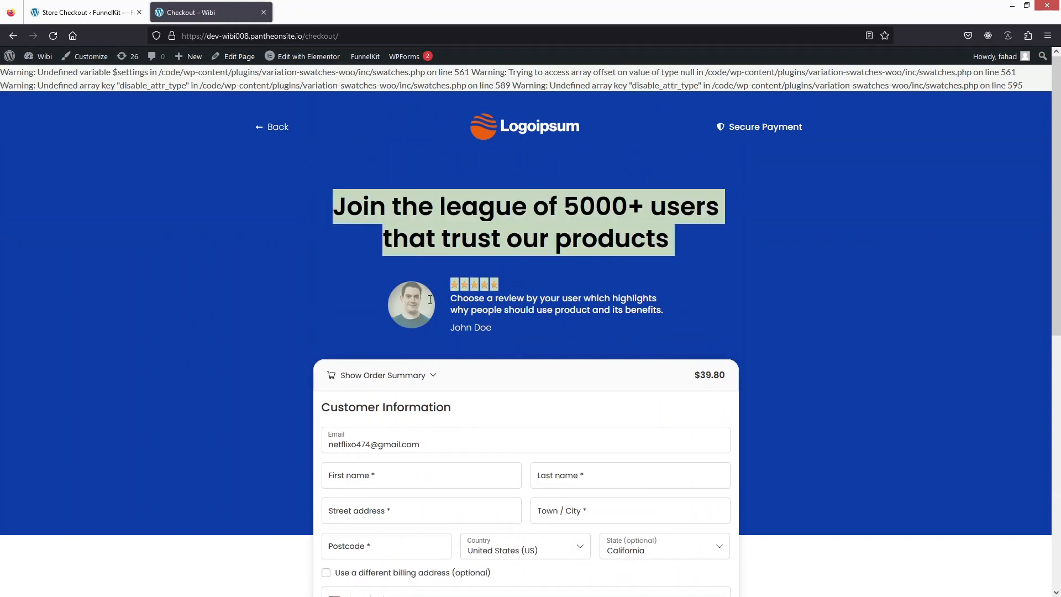
left_click(329, 235)
Edit the Checkout page with Elementor and remove the headline and customer review above the checkout form
mouse_move(300, 65)
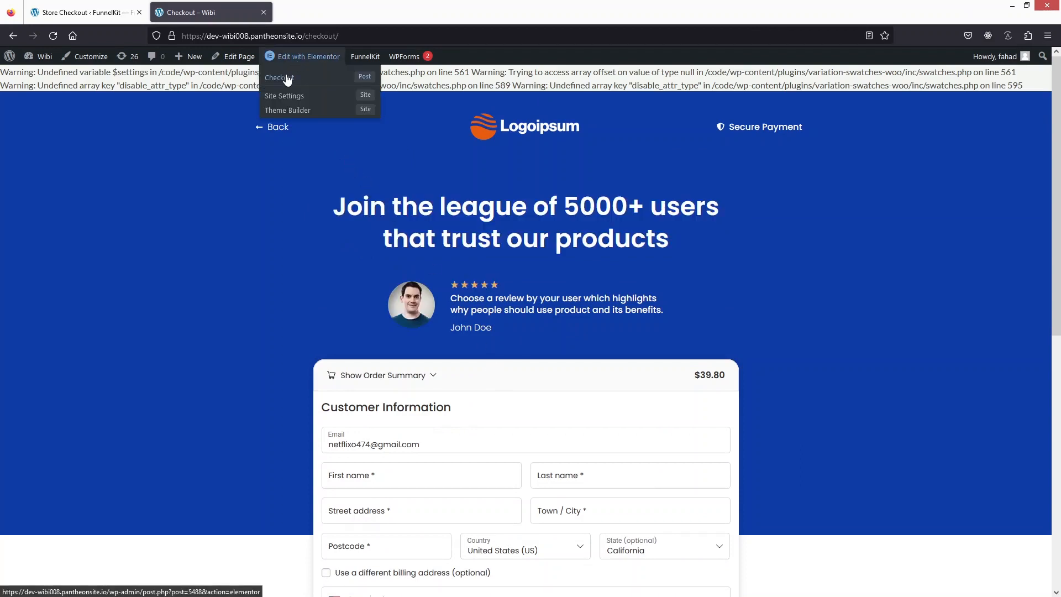
left_click(286, 78)
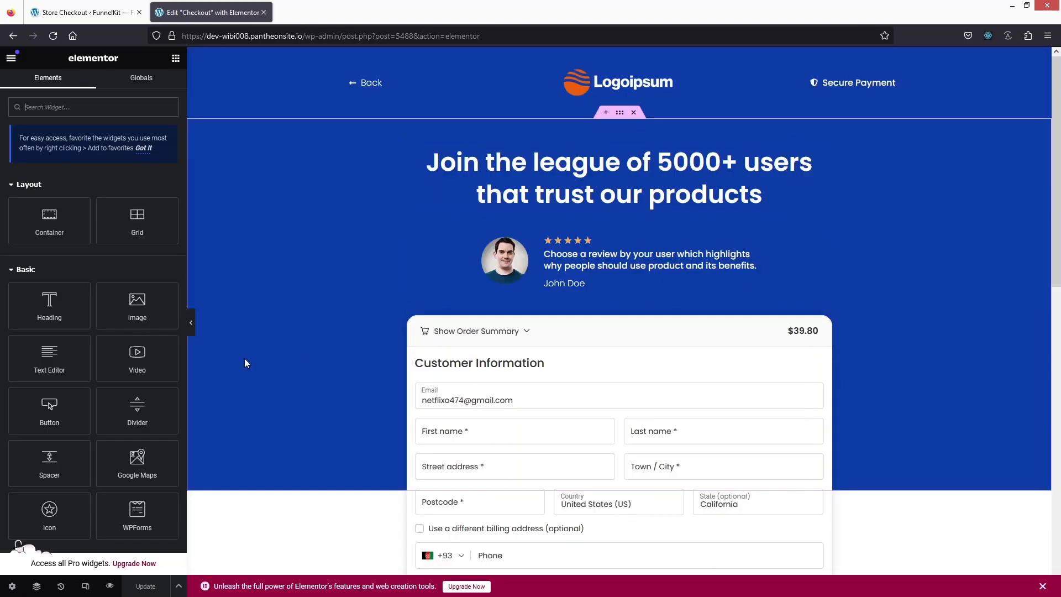
left_click(597, 166)
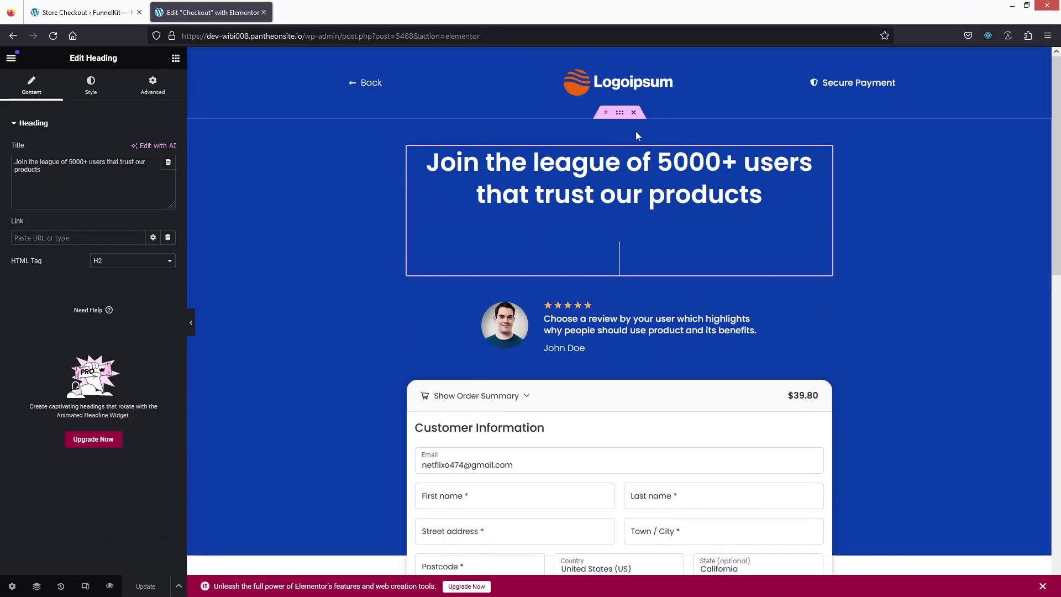
left_click(627, 135)
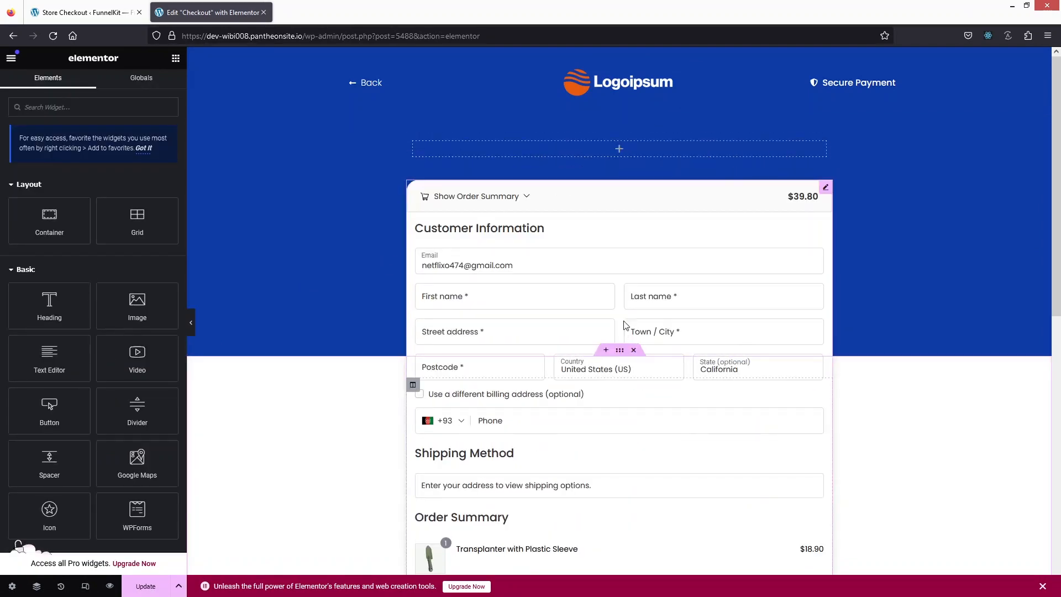
Open the checkout form widget's settings and try its form header, switching it on and back off
left_click(562, 201)
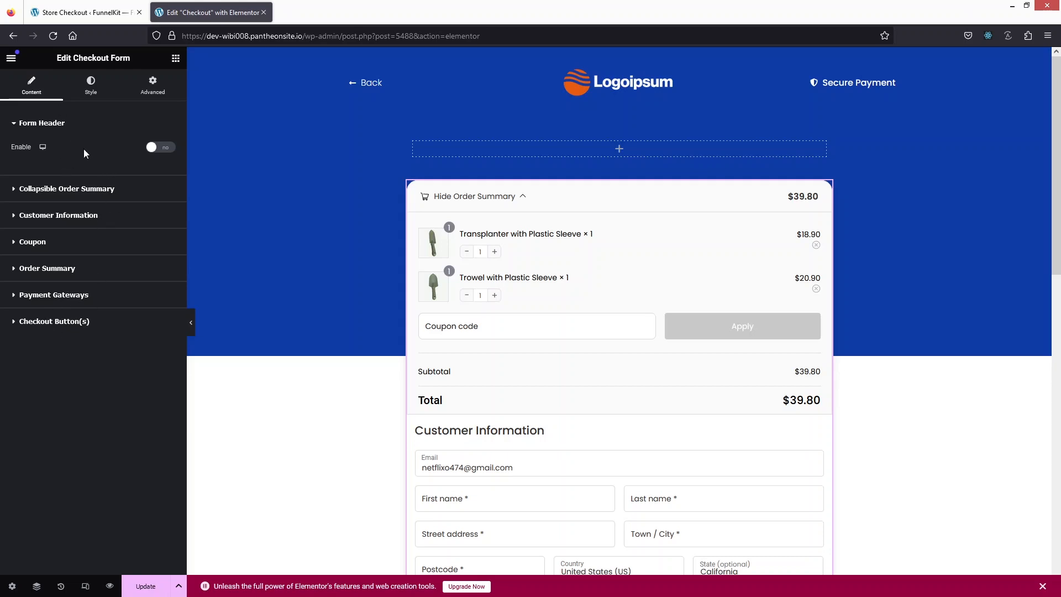
left_click(159, 147)
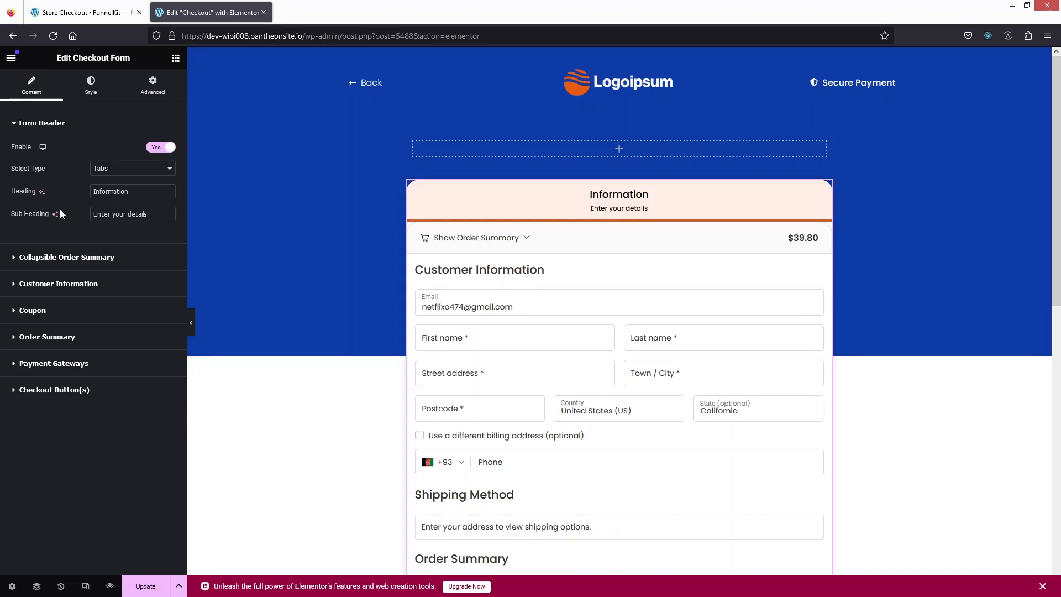
left_click(154, 148)
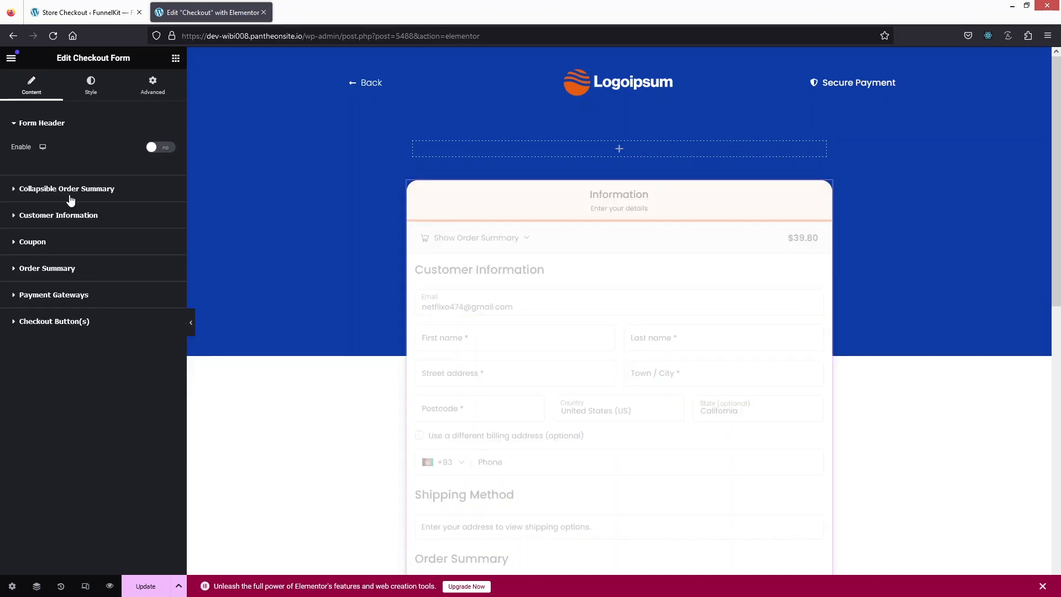
Try the checkout form's collapsible order summary, switching it off and back on
left_click(17, 191)
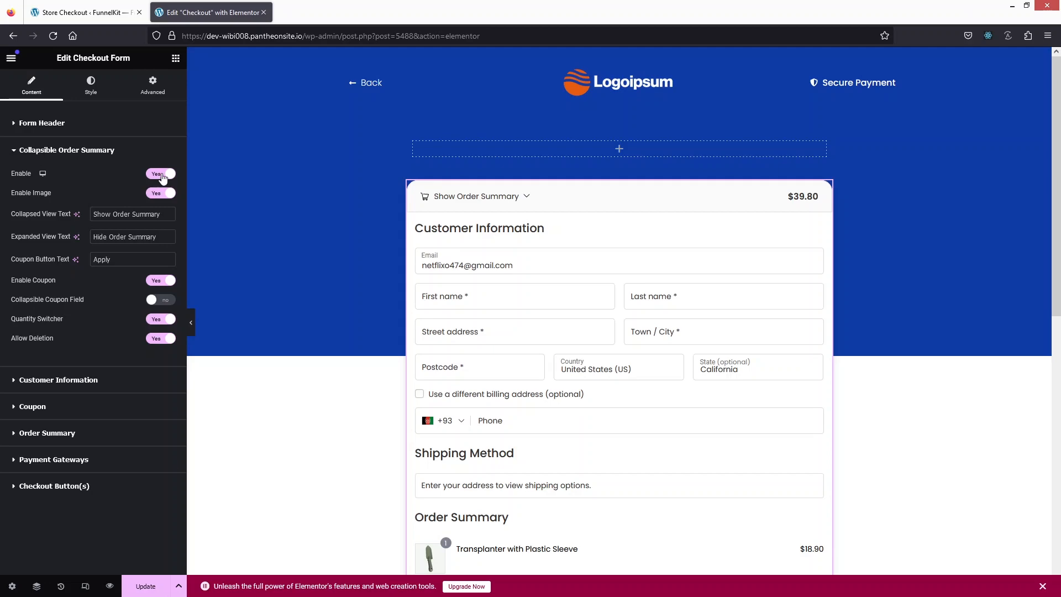
scroll(684, 341, "down", 6)
scroll(682, 334, "up", 1)
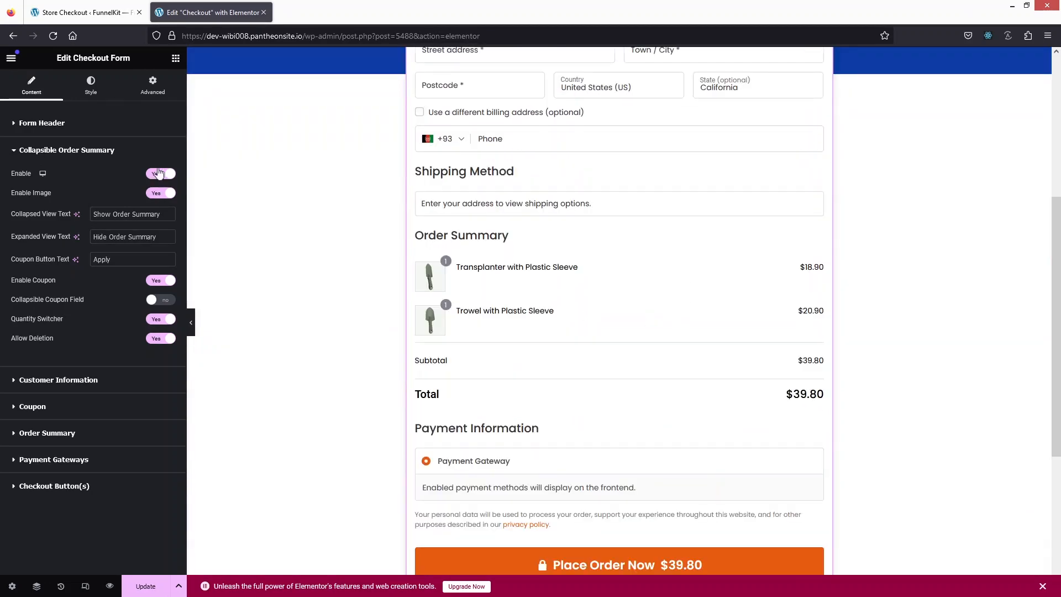
left_click(163, 175)
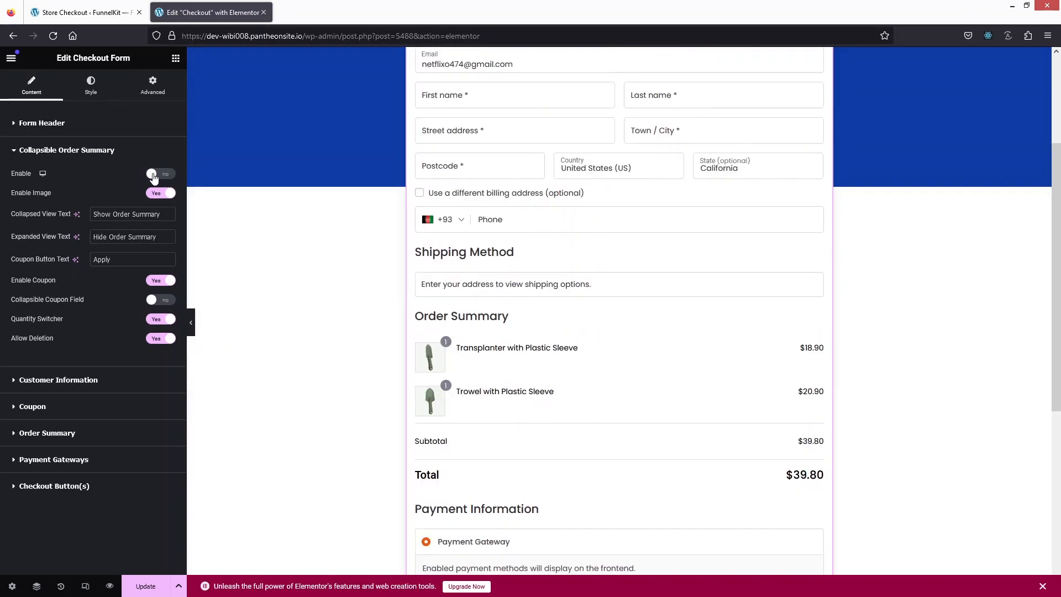
left_click(156, 175)
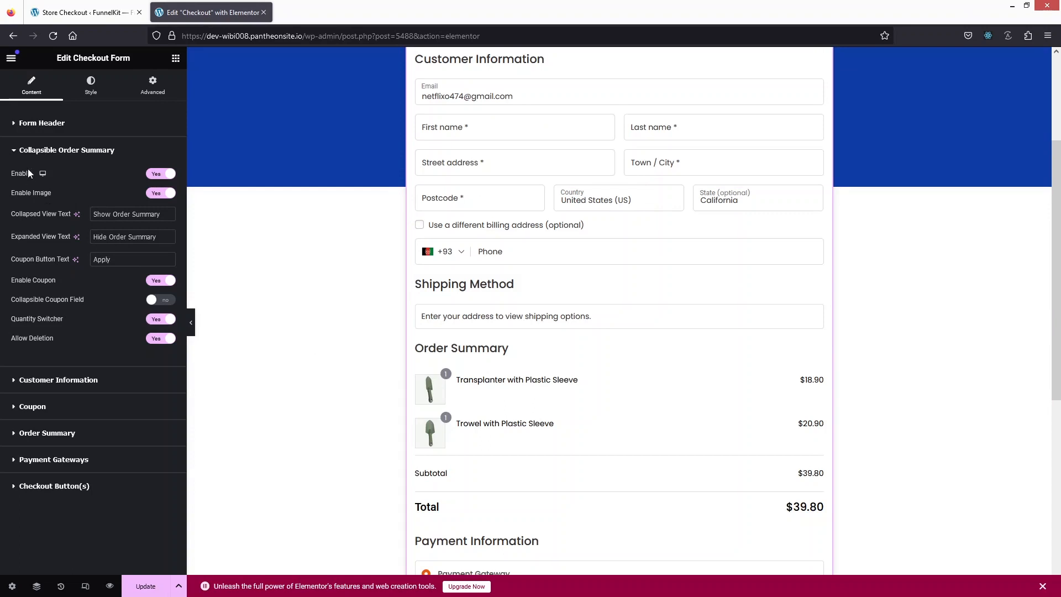
left_click(23, 150)
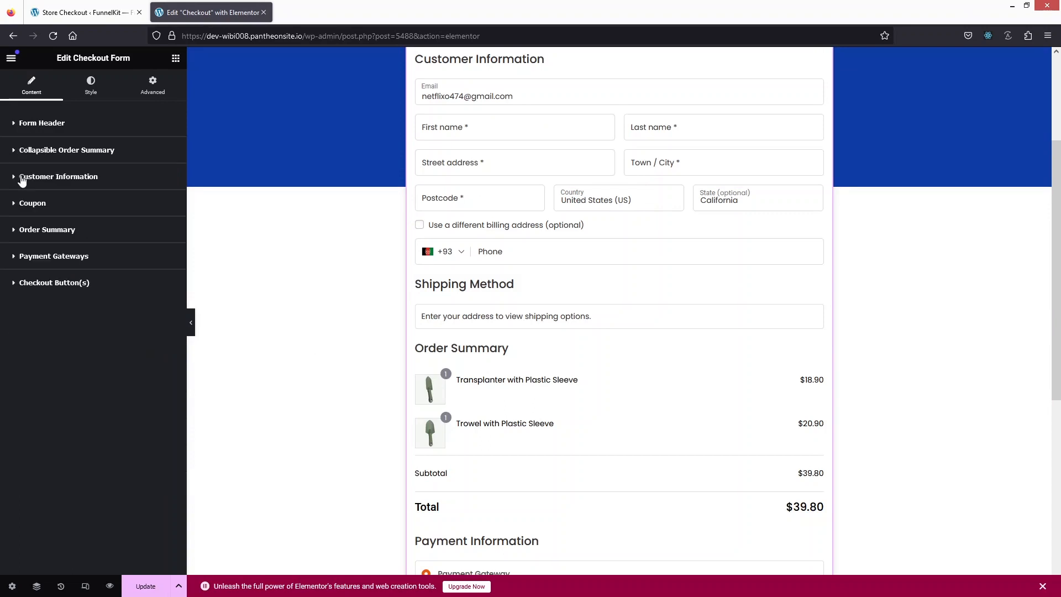
Examine the Customer Information field widths, including the width options for the Email and First name fields
left_click(22, 178)
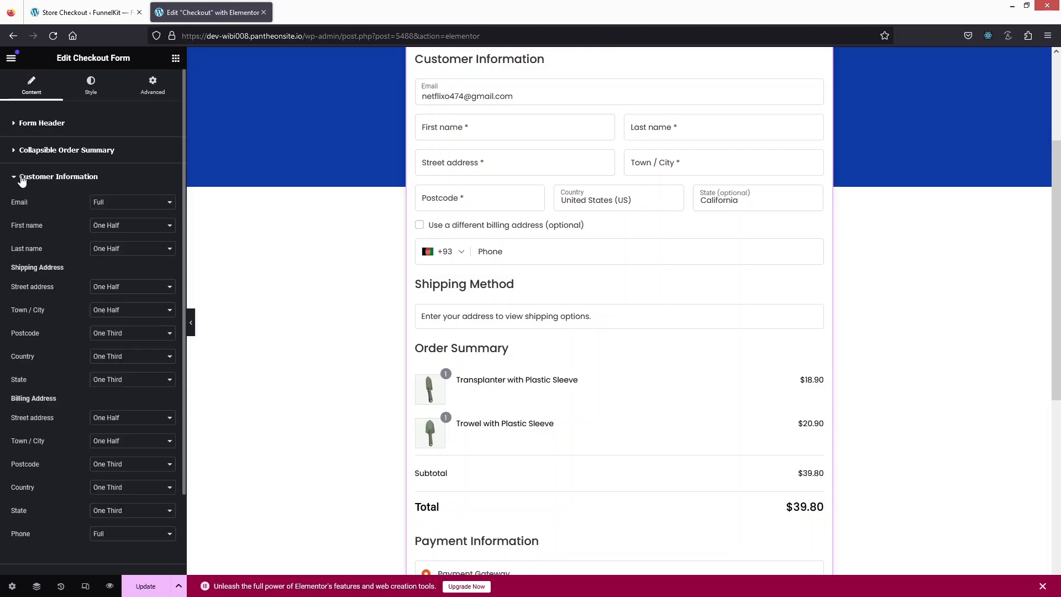
scroll(61, 227, "down", 1)
scroll(61, 231, "up", 1)
left_click(123, 204)
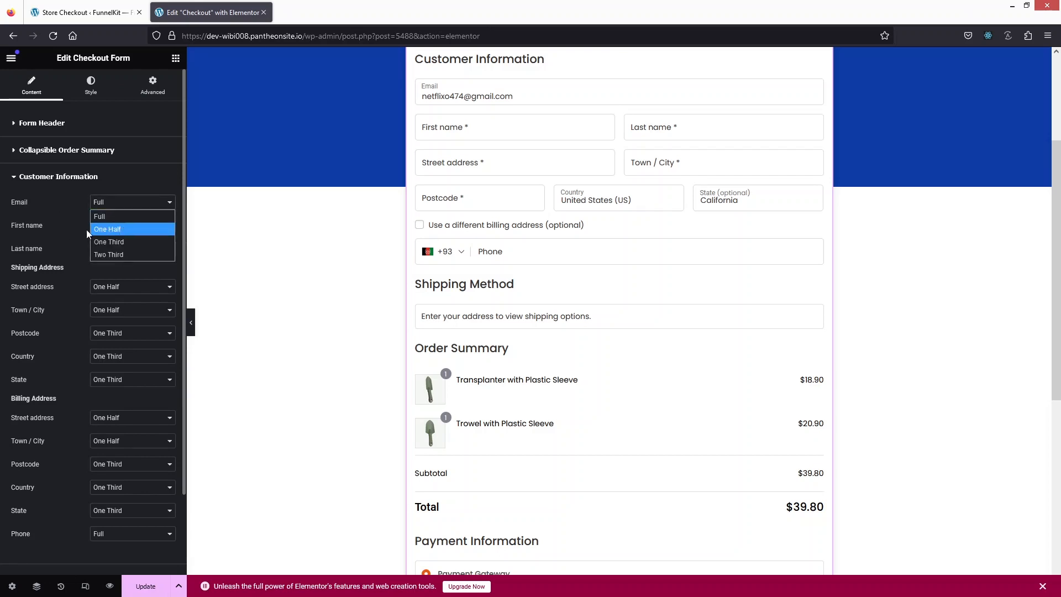
left_click(86, 231)
left_click(121, 226)
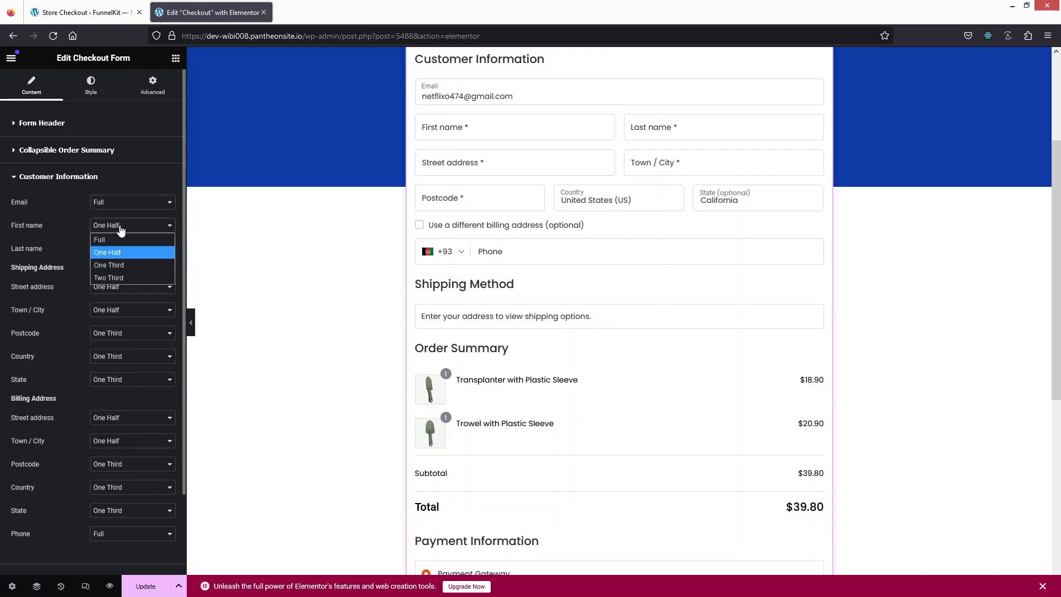
left_click(69, 235)
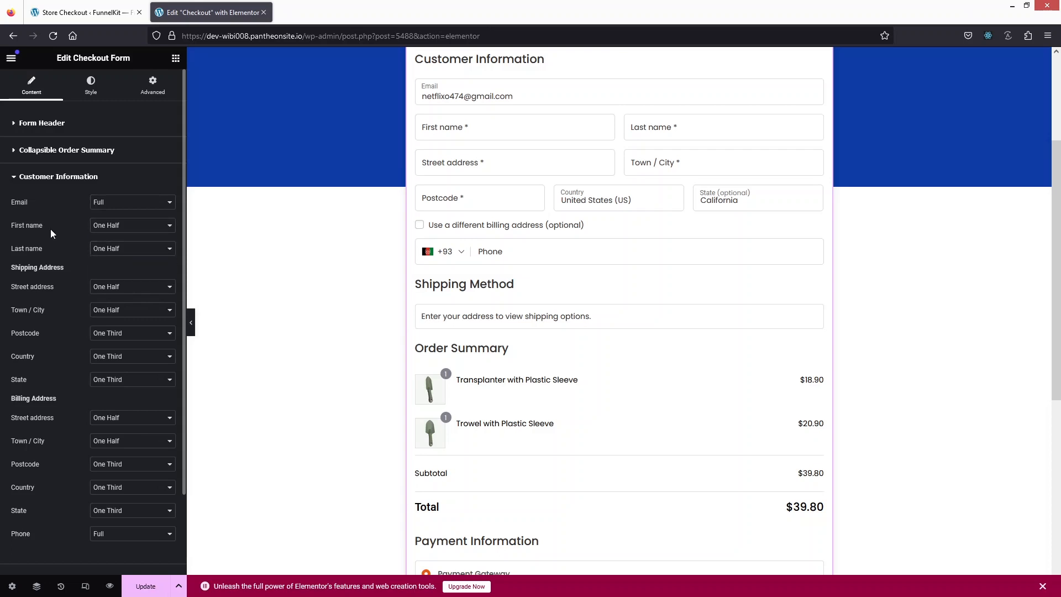
scroll(70, 270, "down", 2)
scroll(70, 270, "up", 1)
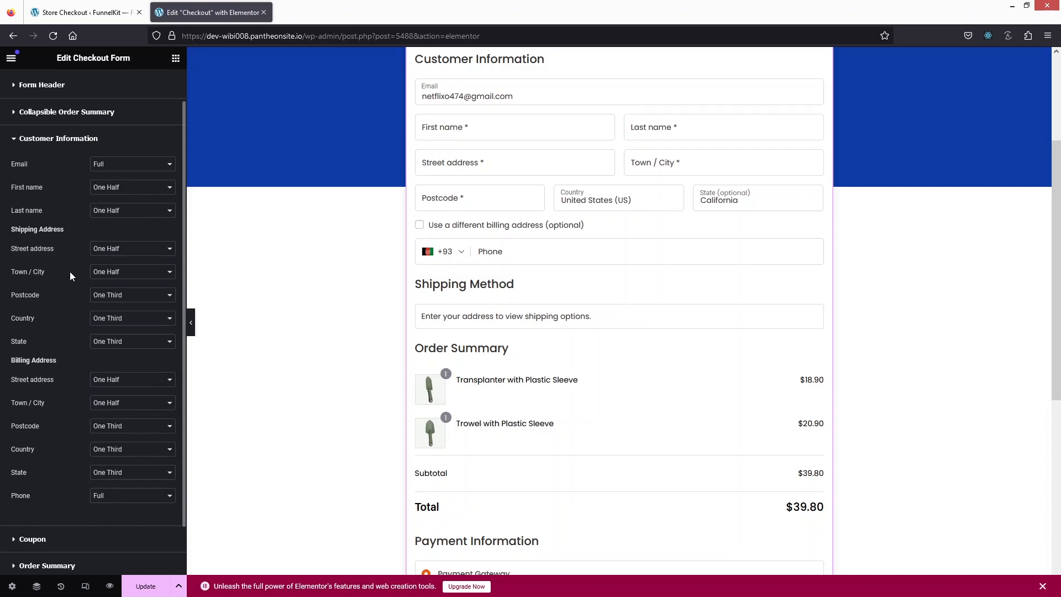
Try the Email field at One Half width and set it back to Full
left_click(142, 166)
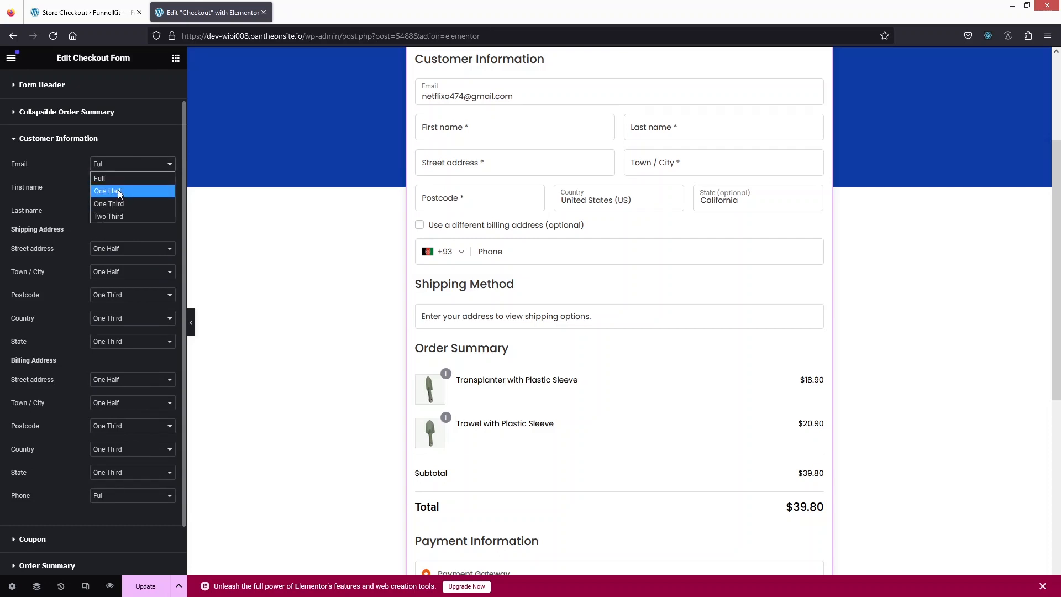
left_click(117, 191)
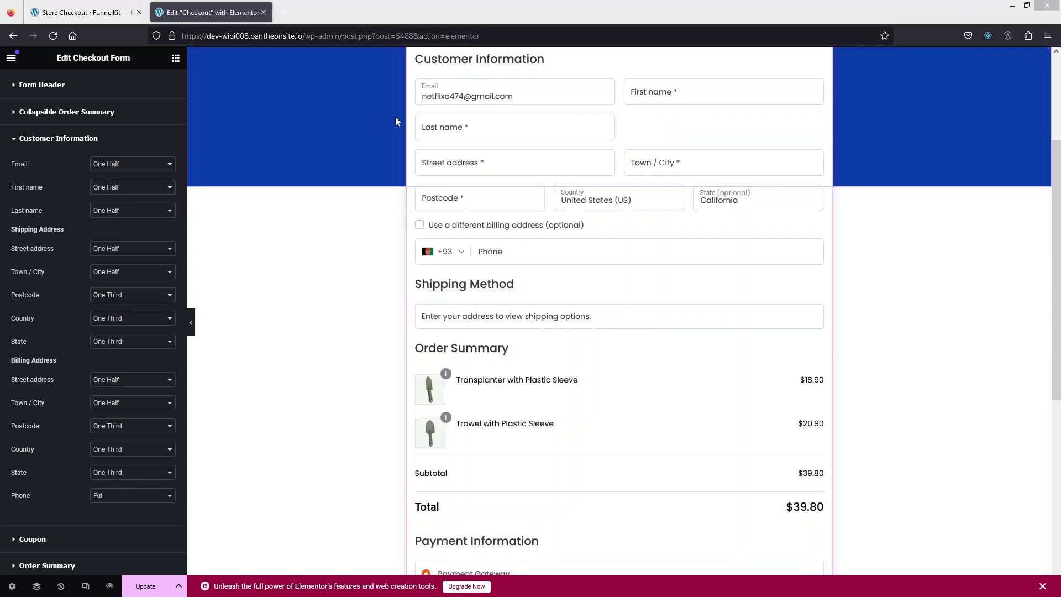
left_click(113, 164)
left_click(115, 181)
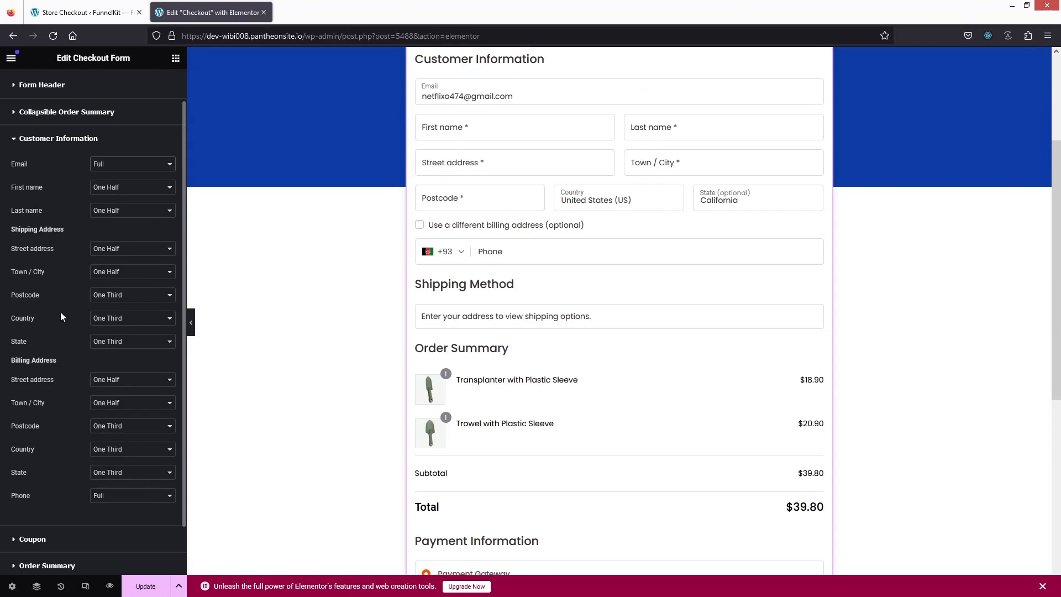
Look at the coupon button text setting and try the Order Summary's product images, switching them off and back on
scroll(60, 311, "down", 2)
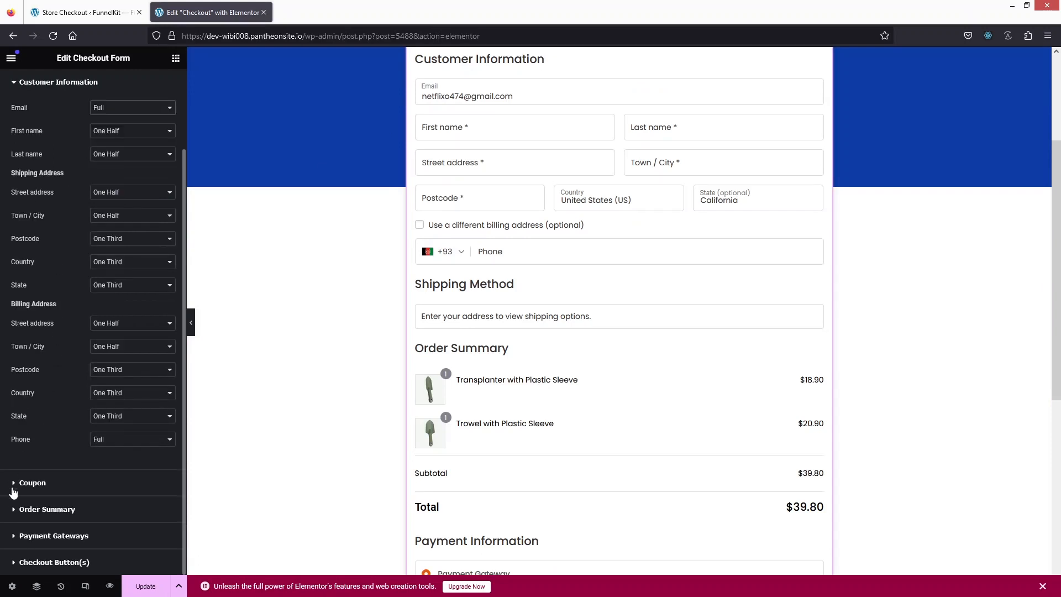
left_click(17, 481)
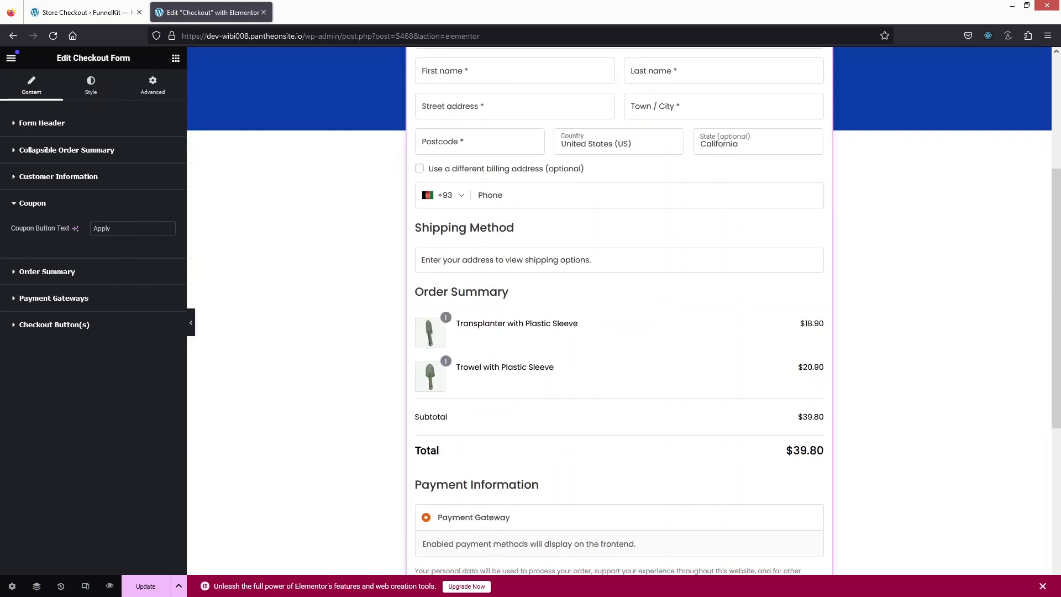
left_click(28, 273)
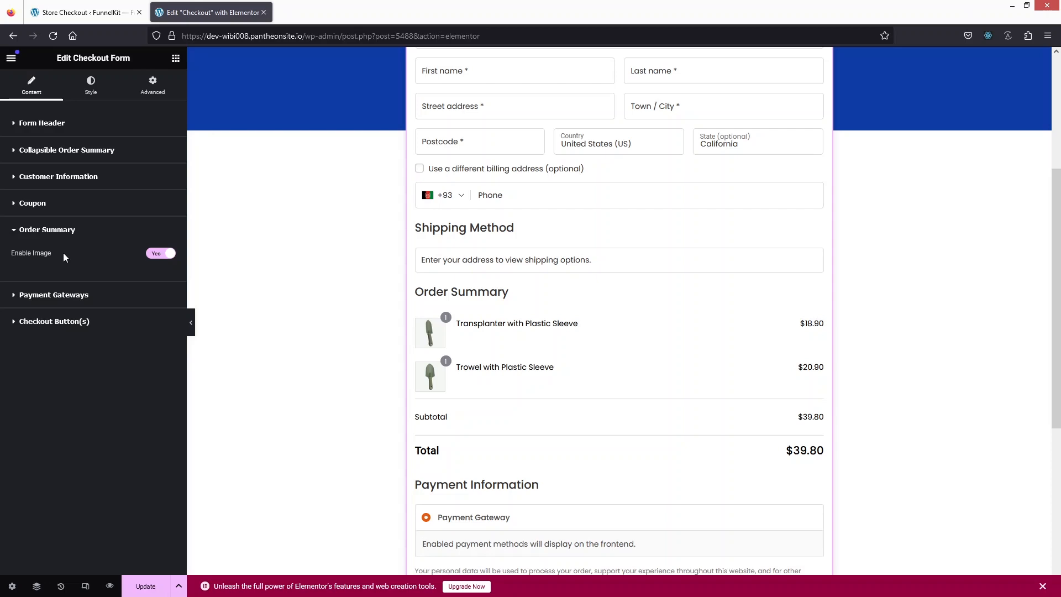
left_click(156, 254)
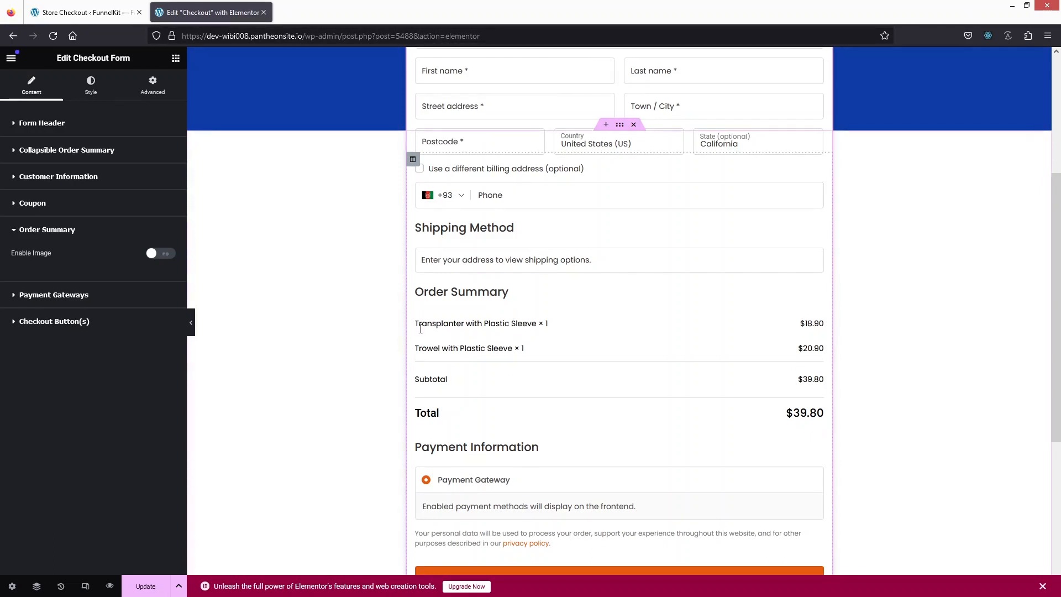
left_click(158, 255)
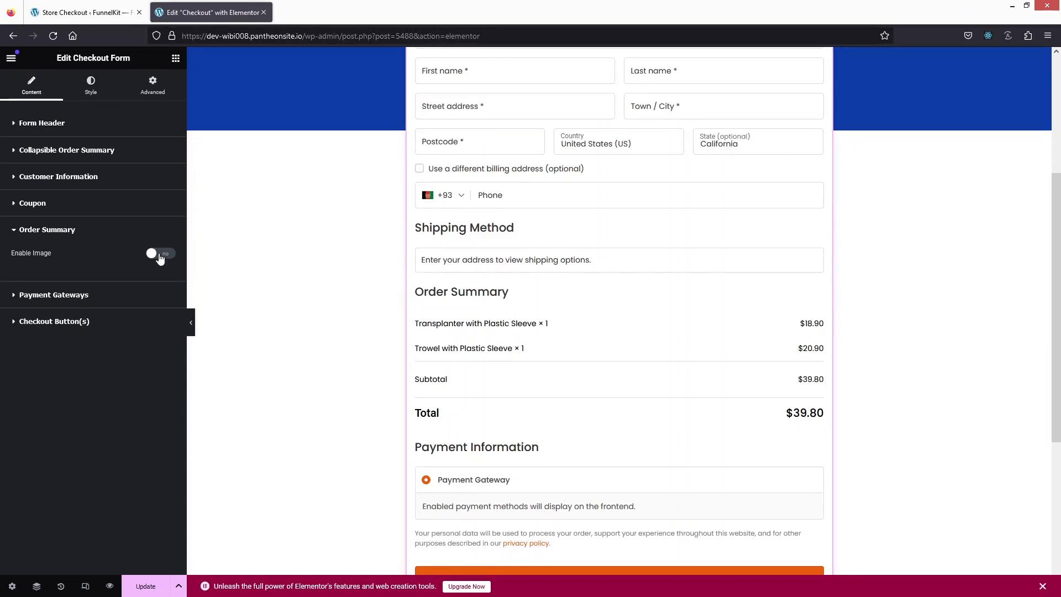
Review the payment gateway headings, then toggle the Place Order button's icon off and on and disable its price
left_click(14, 295)
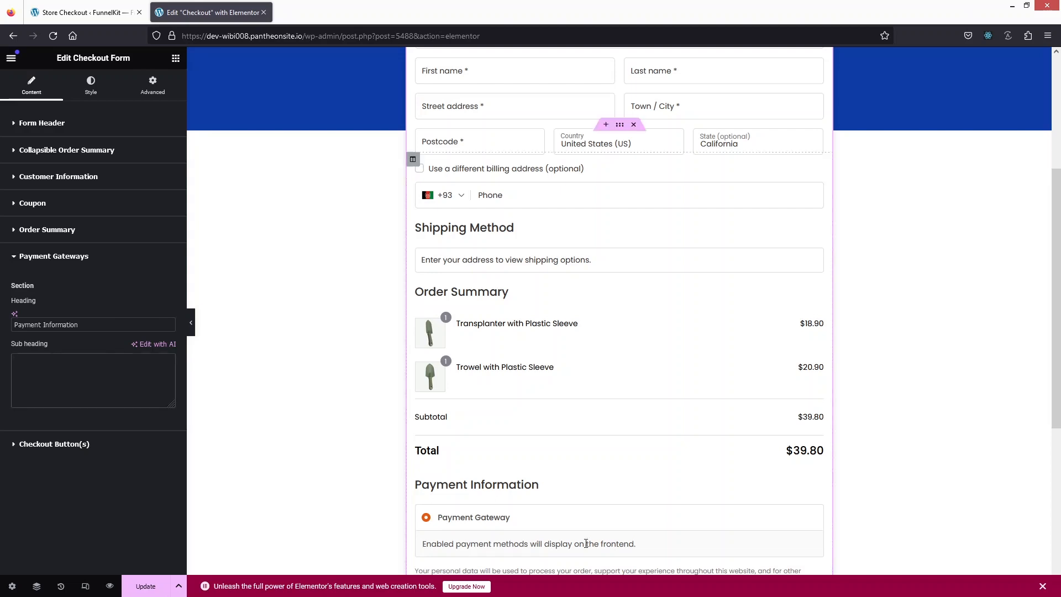
left_click(28, 445)
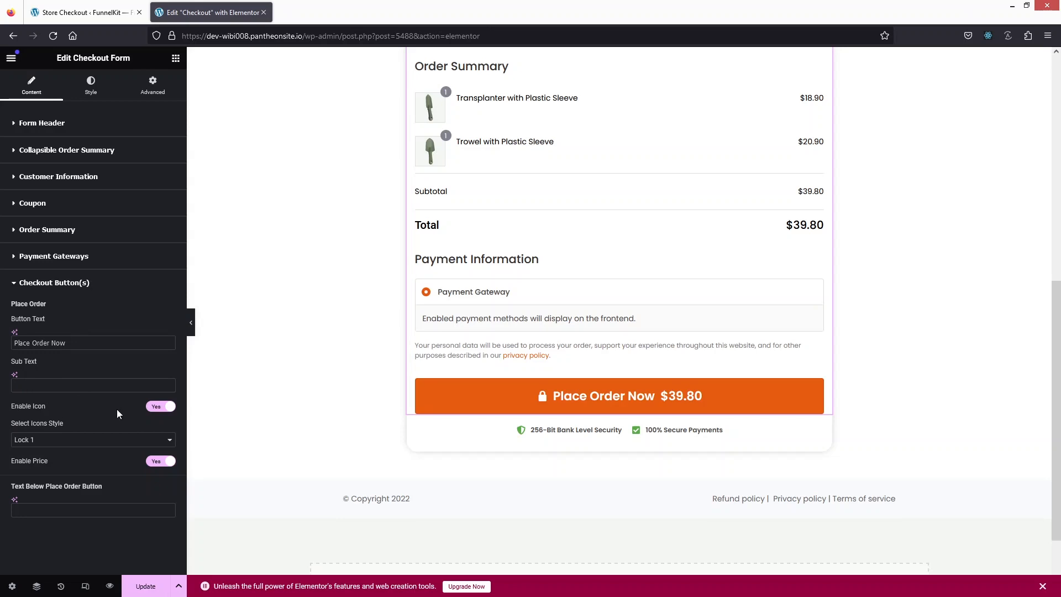
left_click(151, 408)
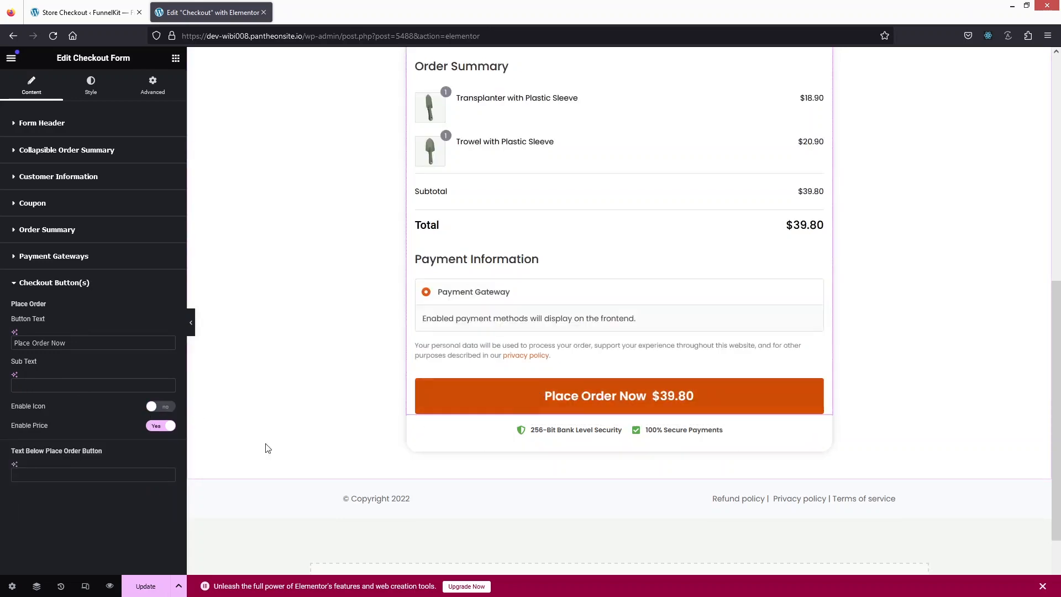
left_click(160, 408)
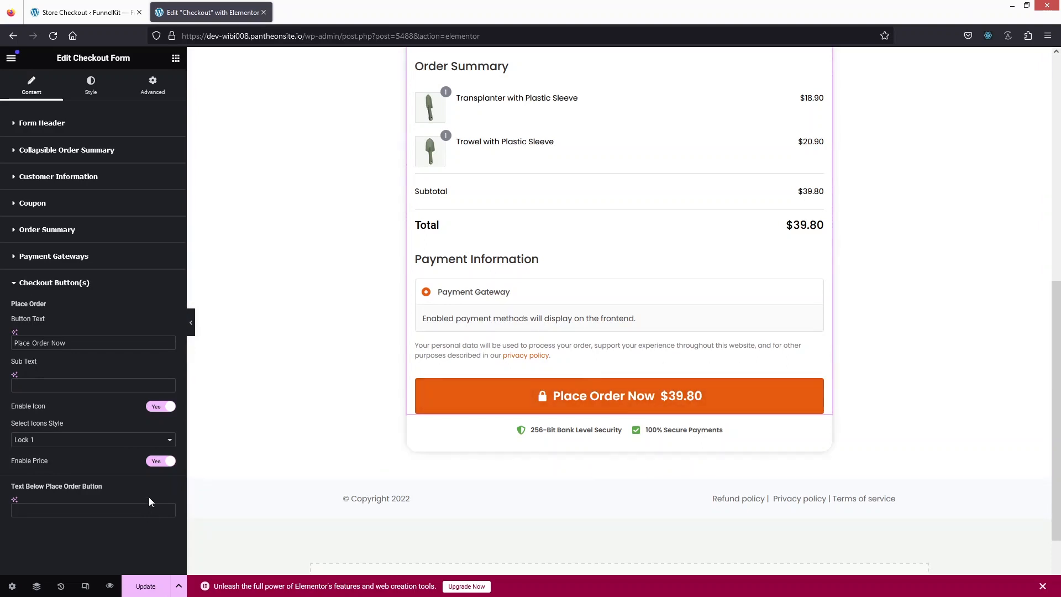
left_click(158, 462)
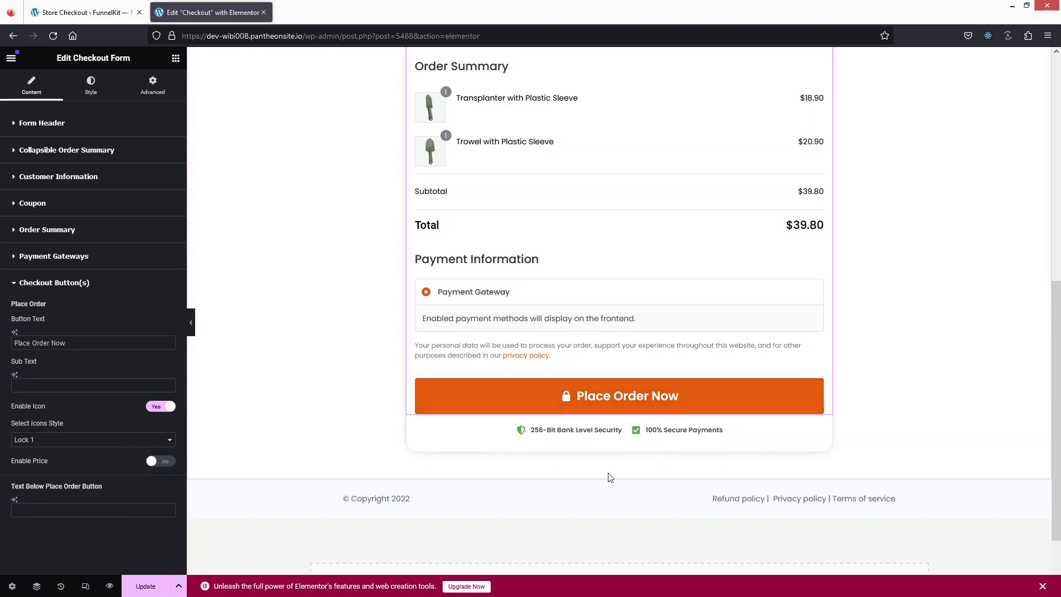
Inspect the security icon list below the Place Order button and the checkout form's style options
left_click(537, 427)
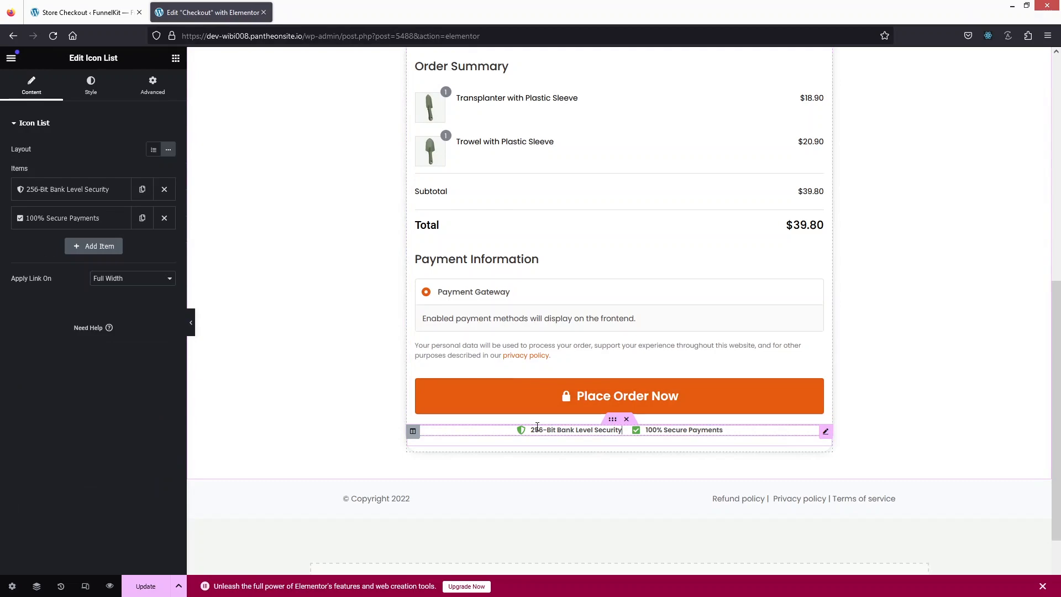
scroll(457, 251, "up", 8)
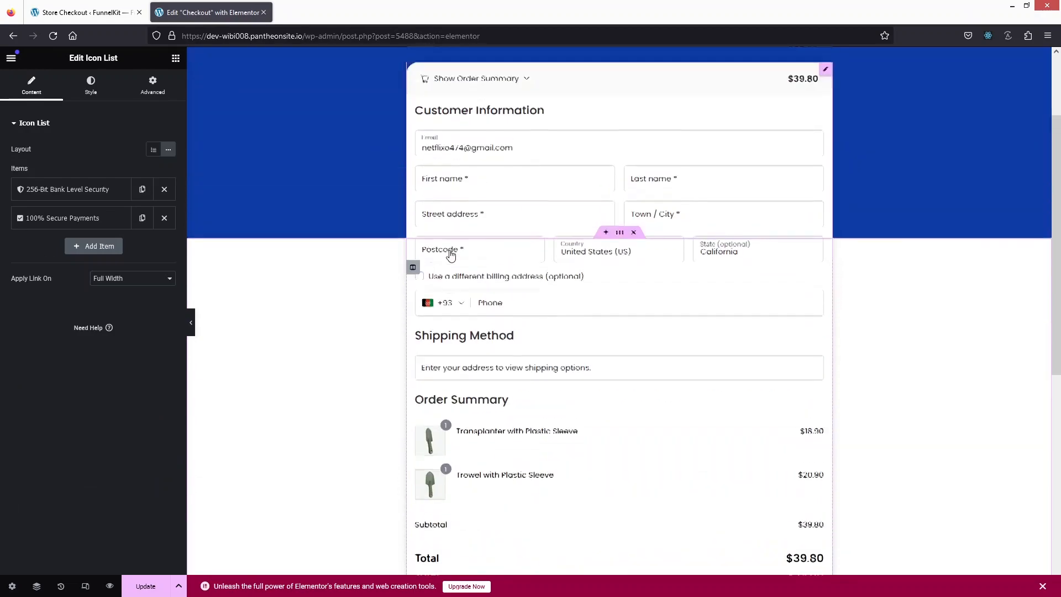
left_click(435, 200)
left_click(91, 86)
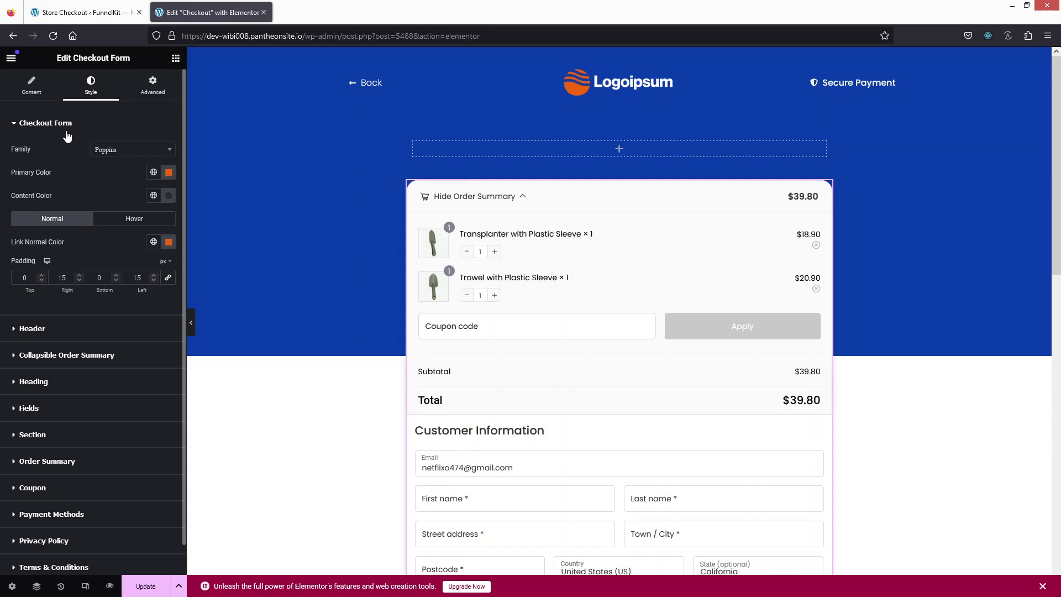
left_click(55, 127)
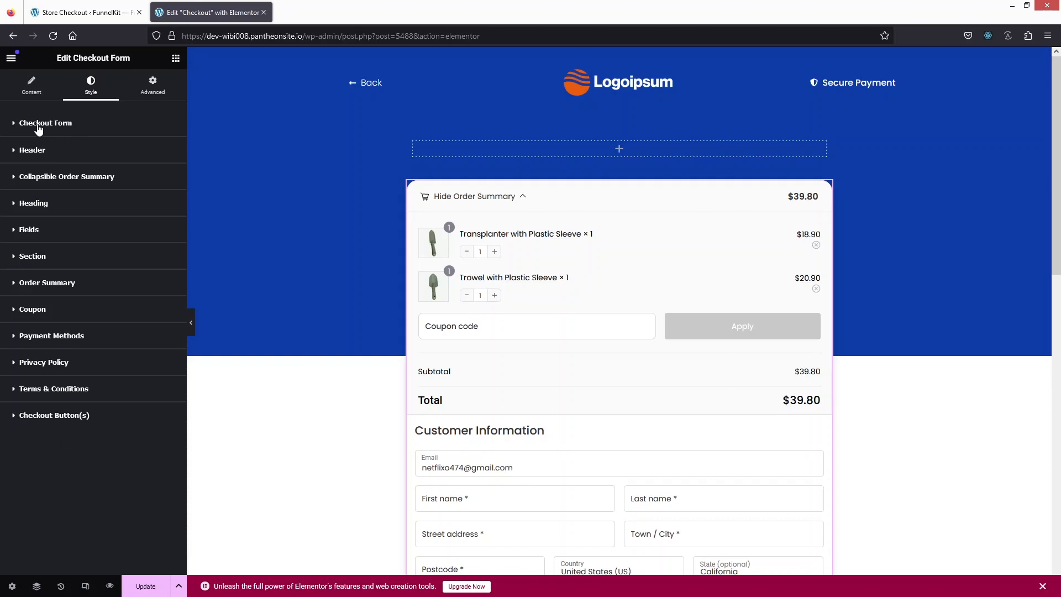
Update the Checkout page and preview it down to the Place Order button
left_click(137, 588)
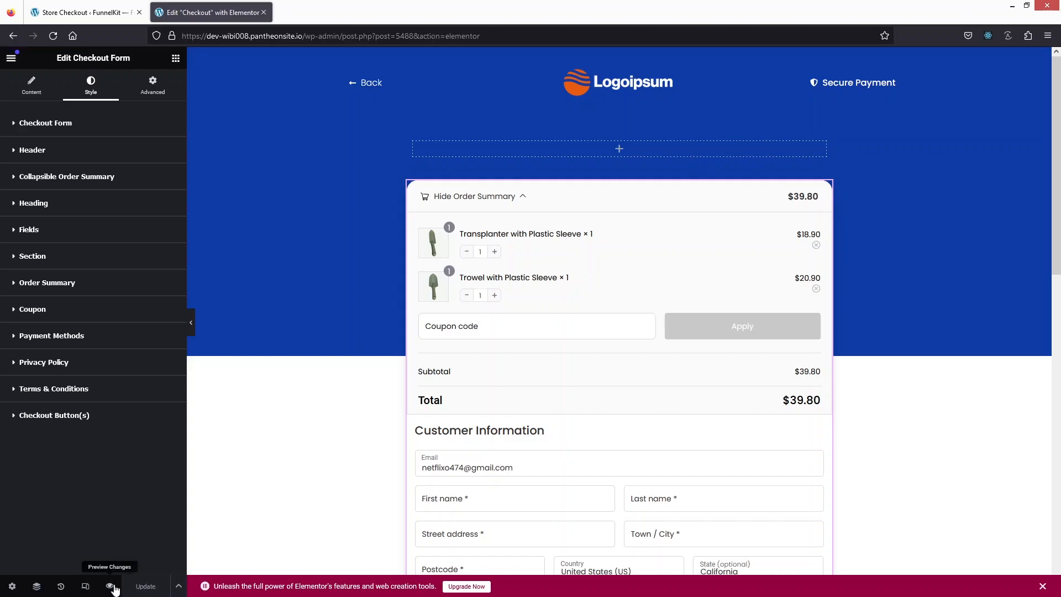
left_click(110, 586)
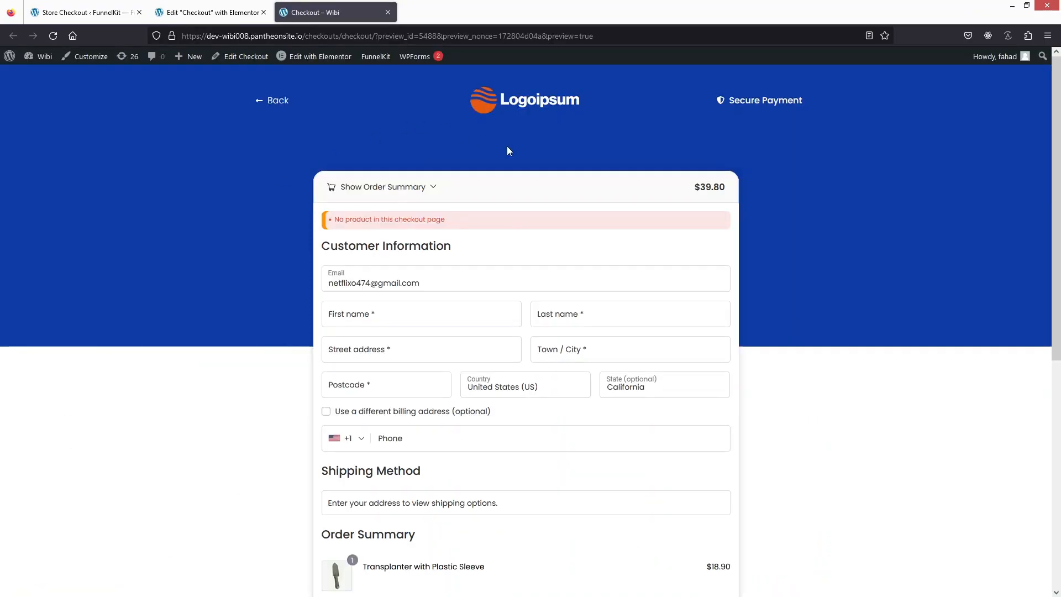
scroll(465, 204, "down", 5)
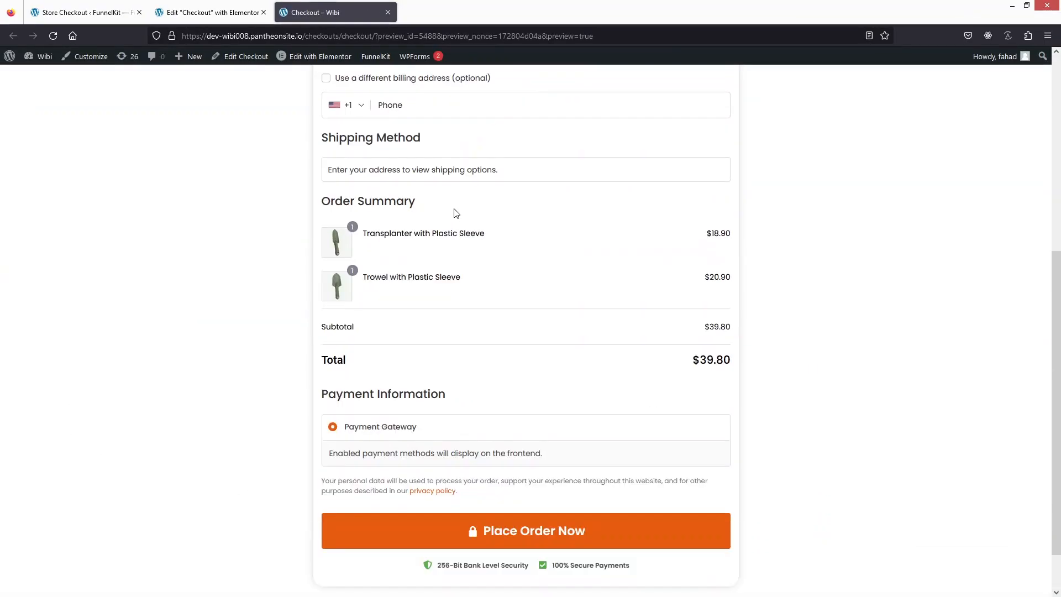